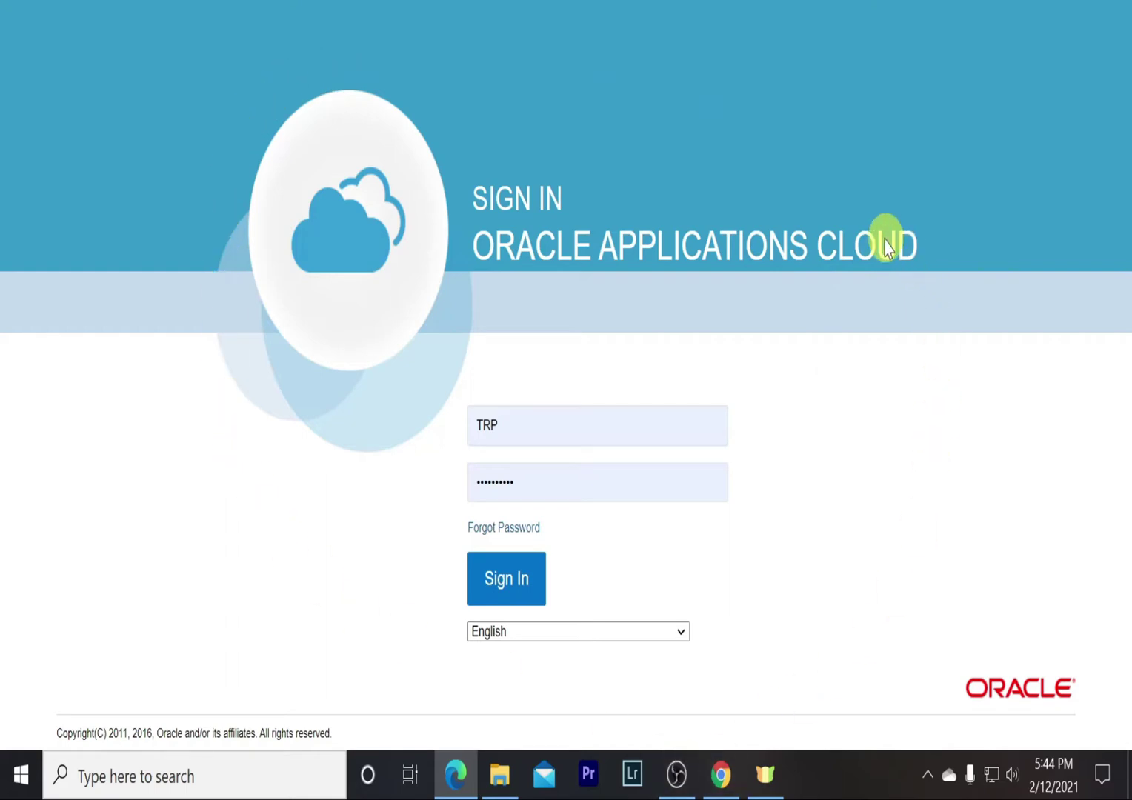
- Submit the pre-filled user name and password on the Oracle Applications Cloud sign-in page
{"action": "left_click", "coordinate": [525, 586]}
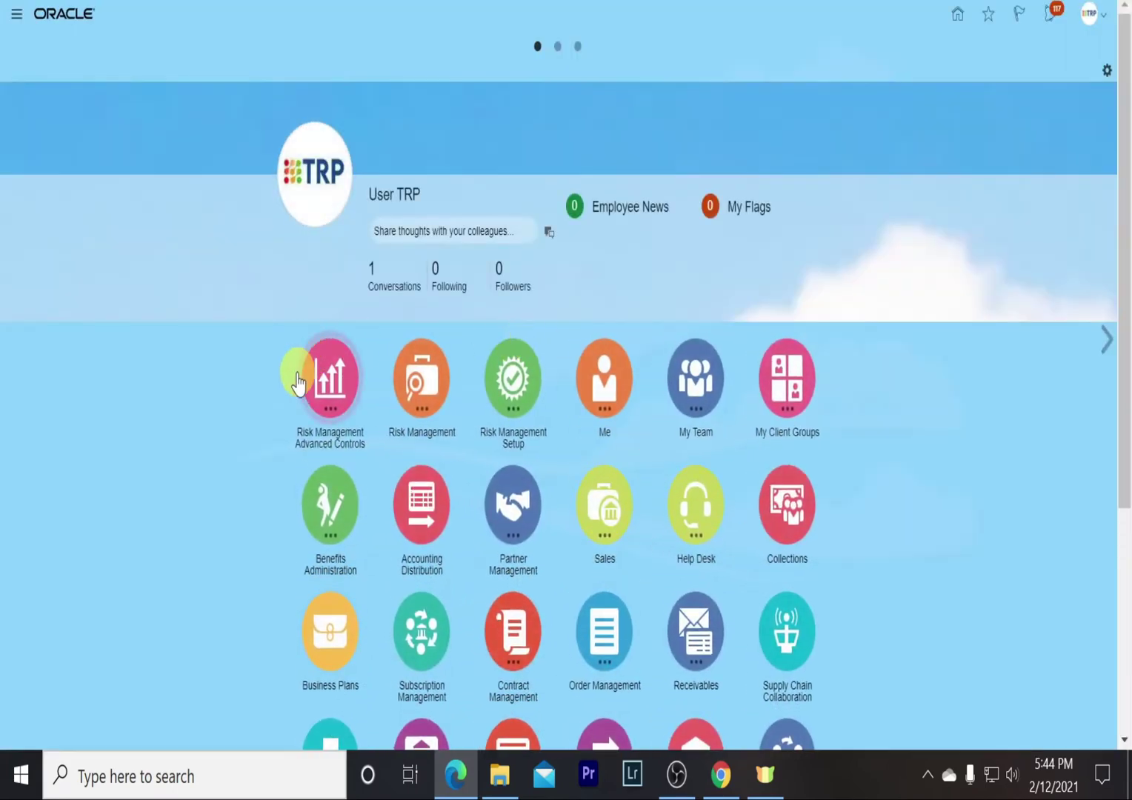
- Open the Advanced Controls work area from the Risk Management Advanced Controls group
{"action": "left_click", "coordinate": [326, 387]}
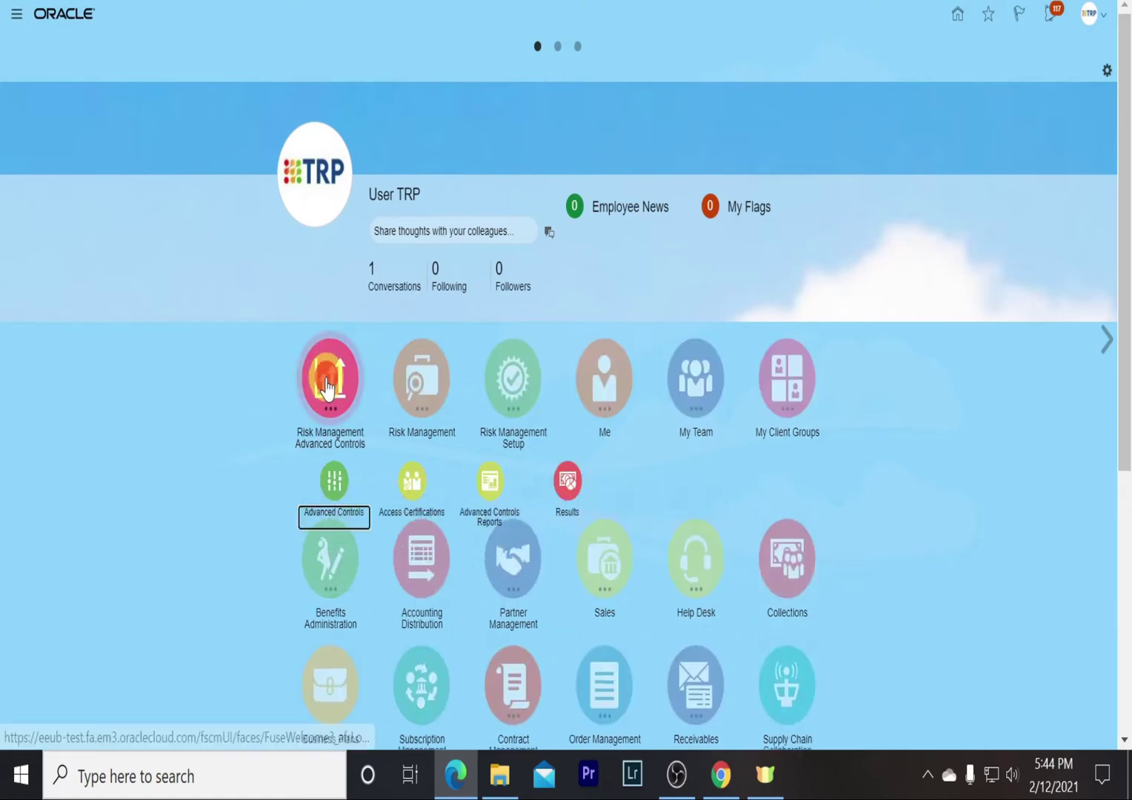
{"action": "left_click", "coordinate": [334, 489]}
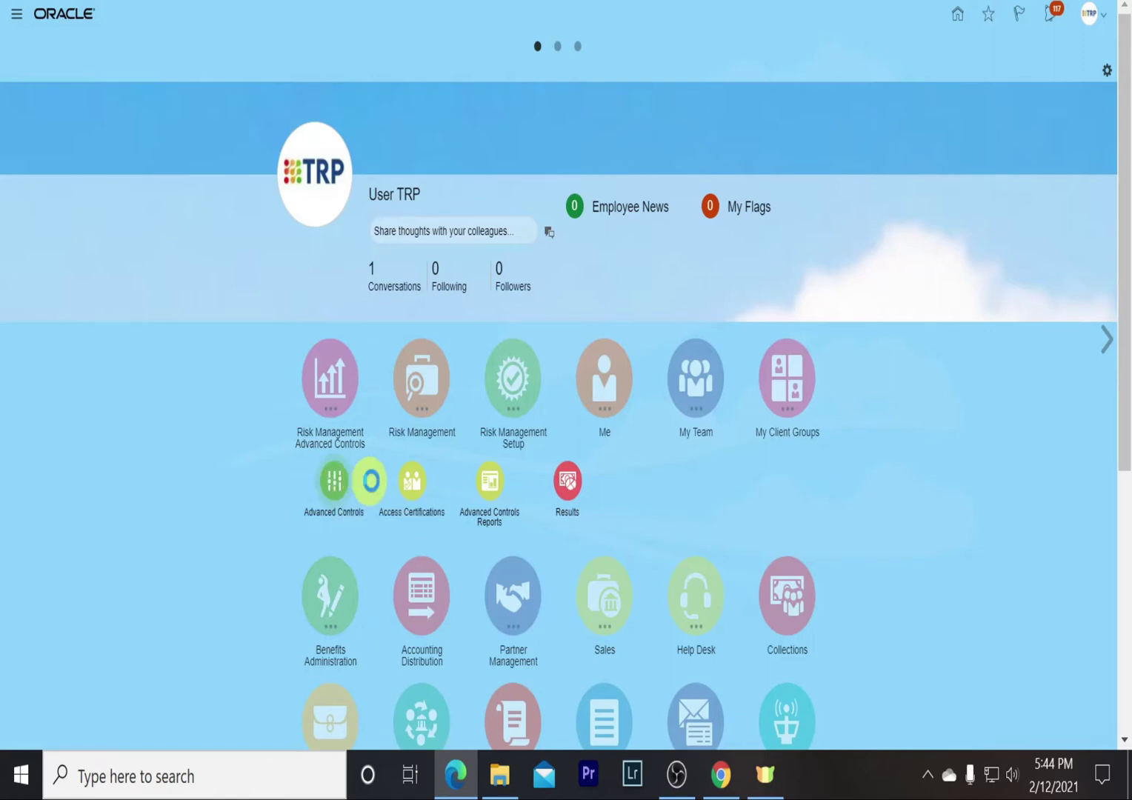
{"action": "left_click", "coordinate": [342, 485]}
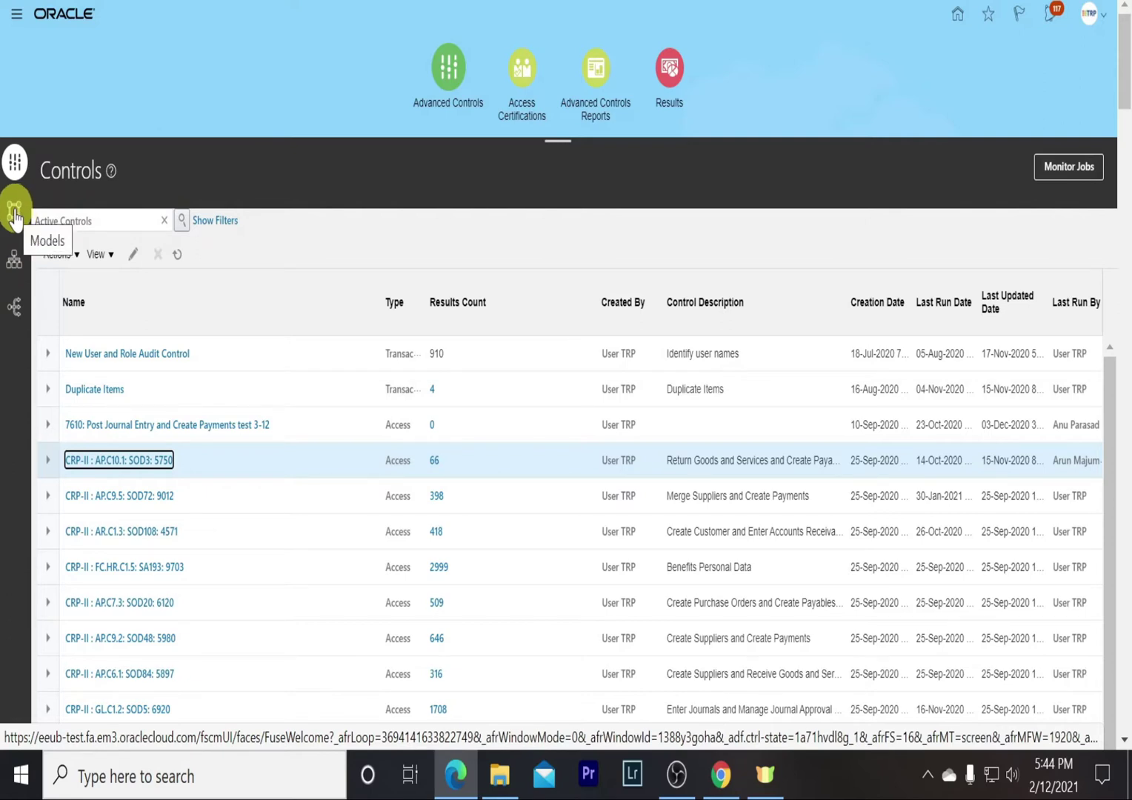
- Run model 10000: Maintain Project Contracts and Maintain Projects and acknowledge submitted job 221710
{"action": "left_click", "coordinate": [15, 215]}
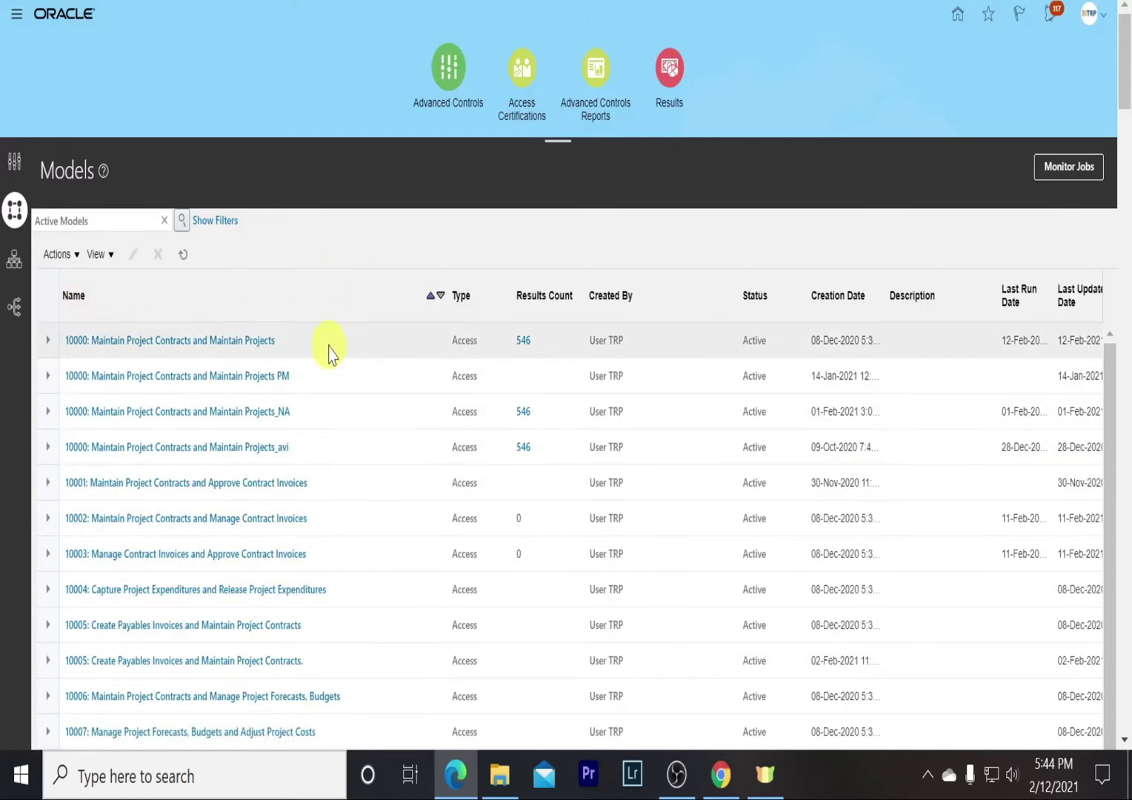
{"action": "left_click", "coordinate": [328, 344]}
{"action": "left_click", "coordinate": [75, 254]}
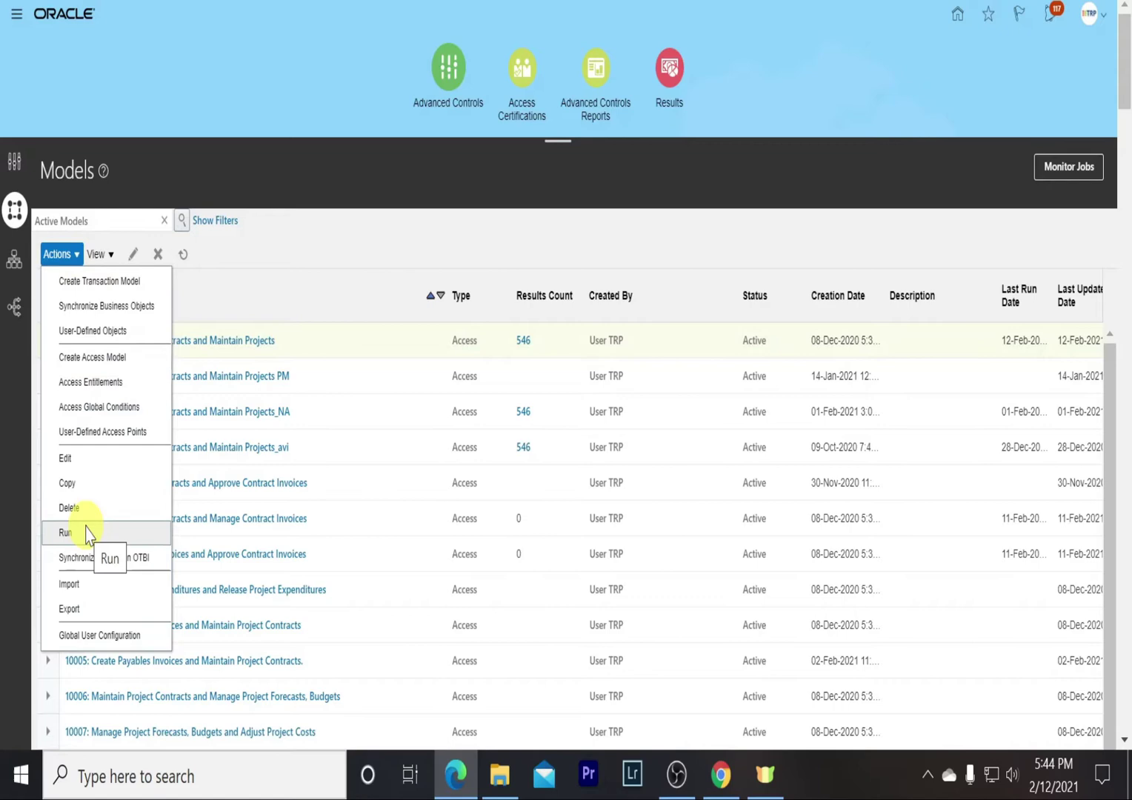
{"action": "left_click", "coordinate": [74, 533]}
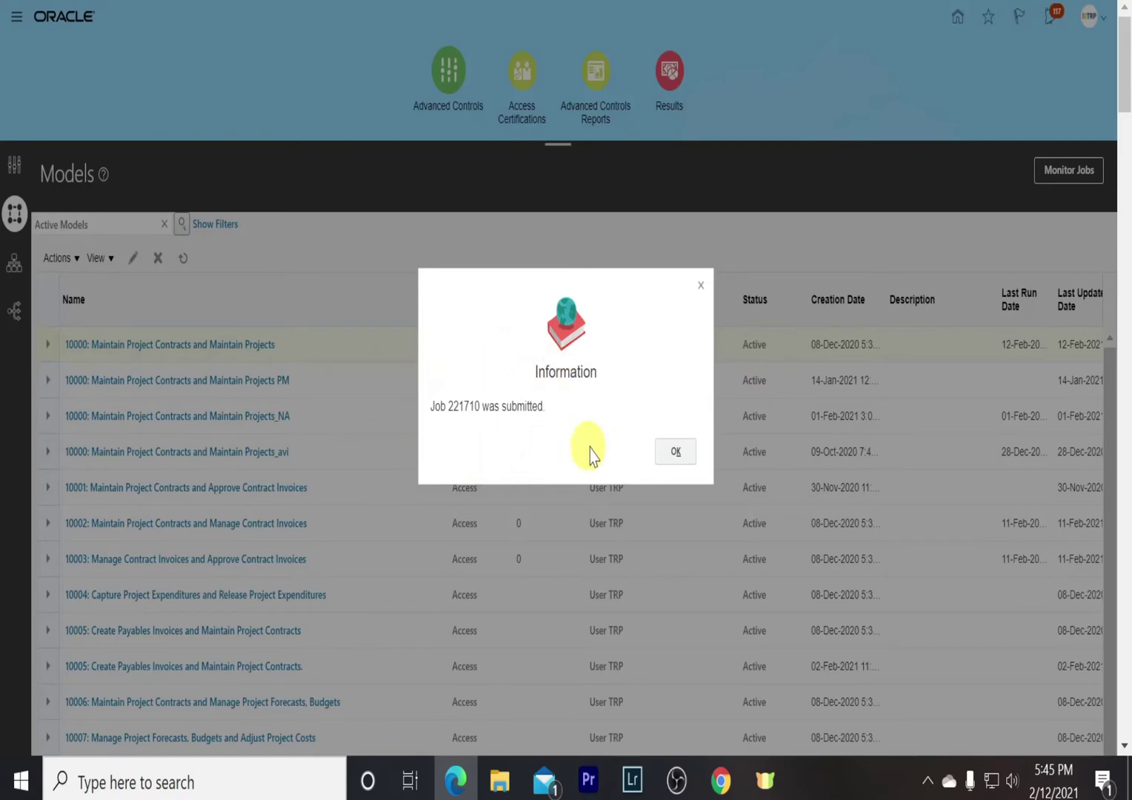
{"action": "left_click", "coordinate": [674, 451]}
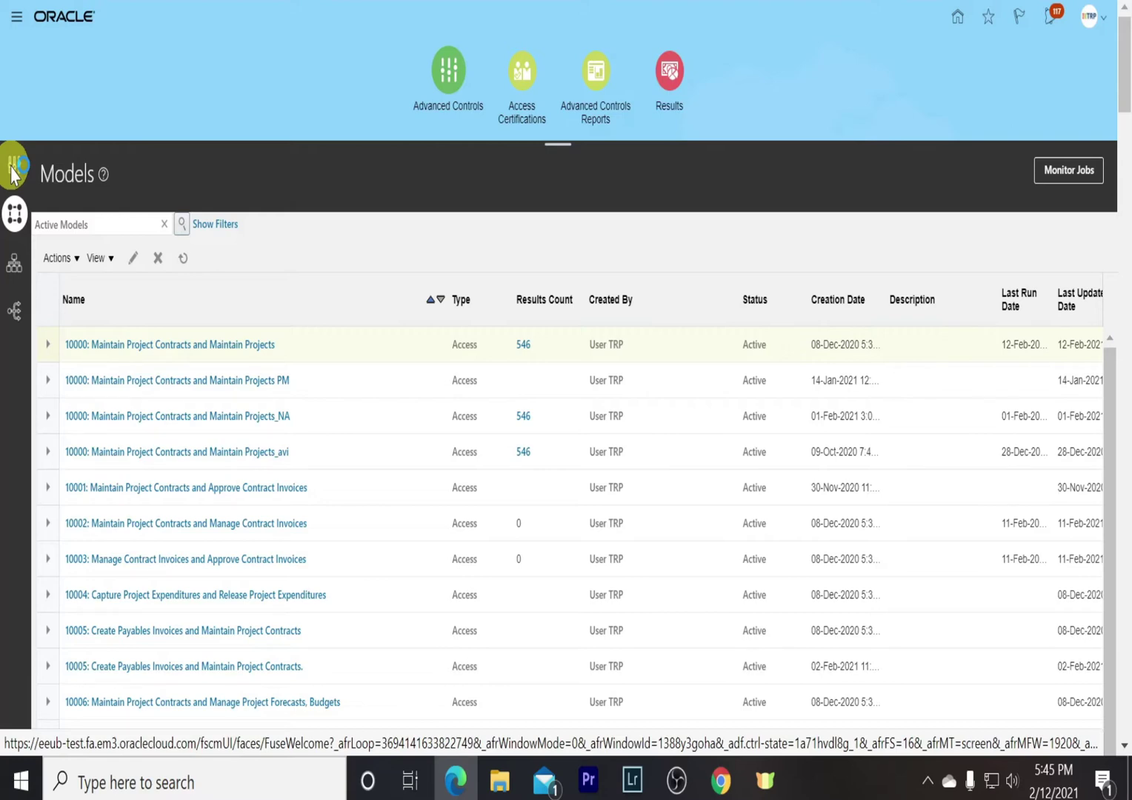
- From the Controls list, choose Deploy Access Controls to launch the Deploy Controls wizard
{"action": "left_click", "coordinate": [11, 172]}
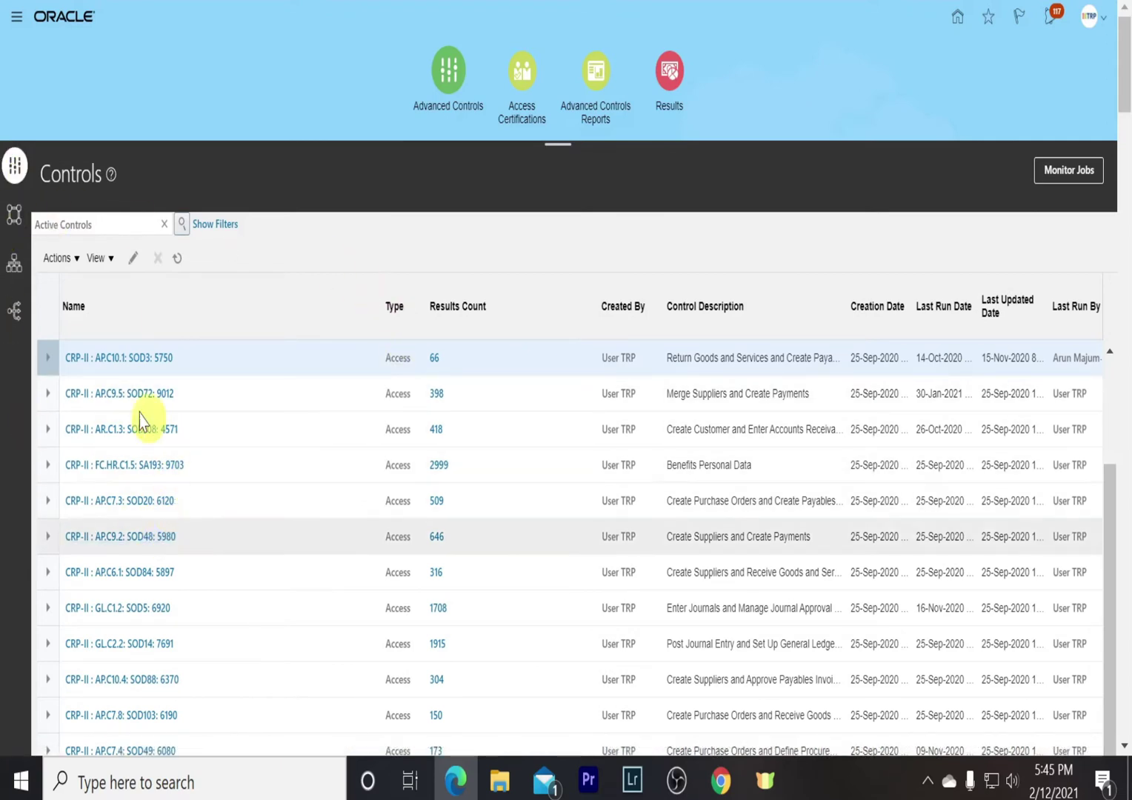
{"action": "left_click", "coordinate": [79, 258]}
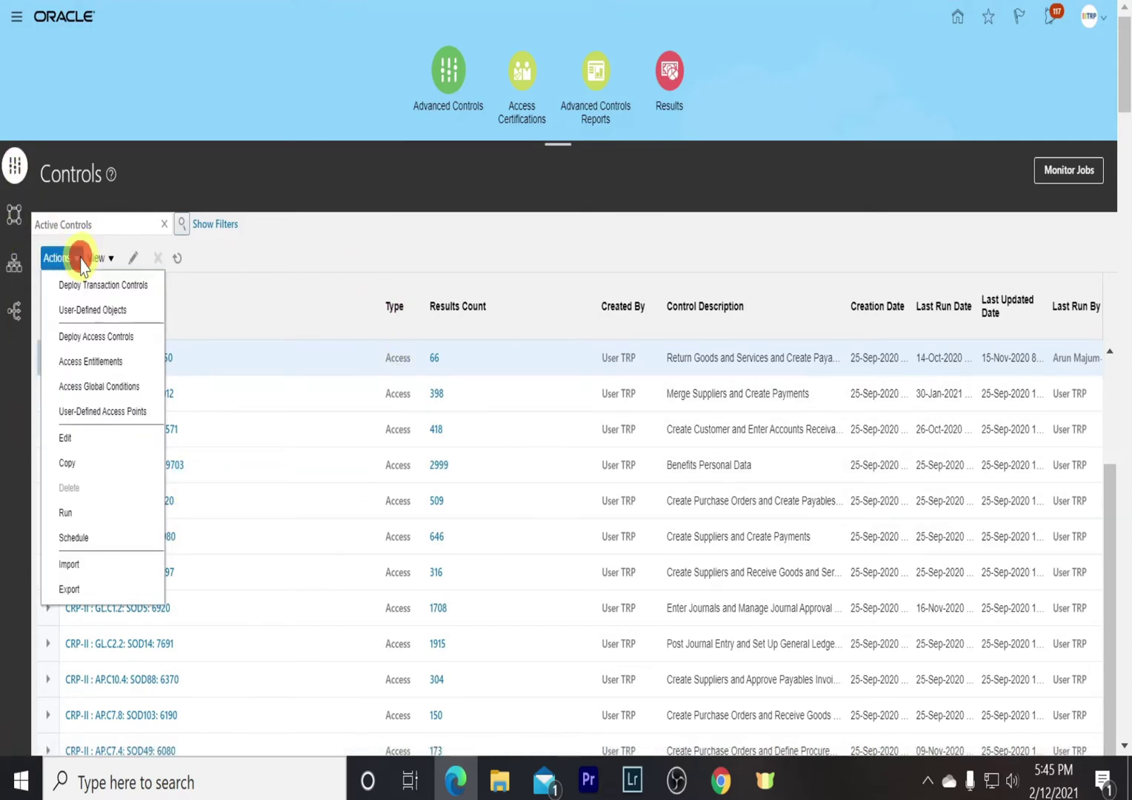
{"action": "left_click", "coordinate": [84, 335]}
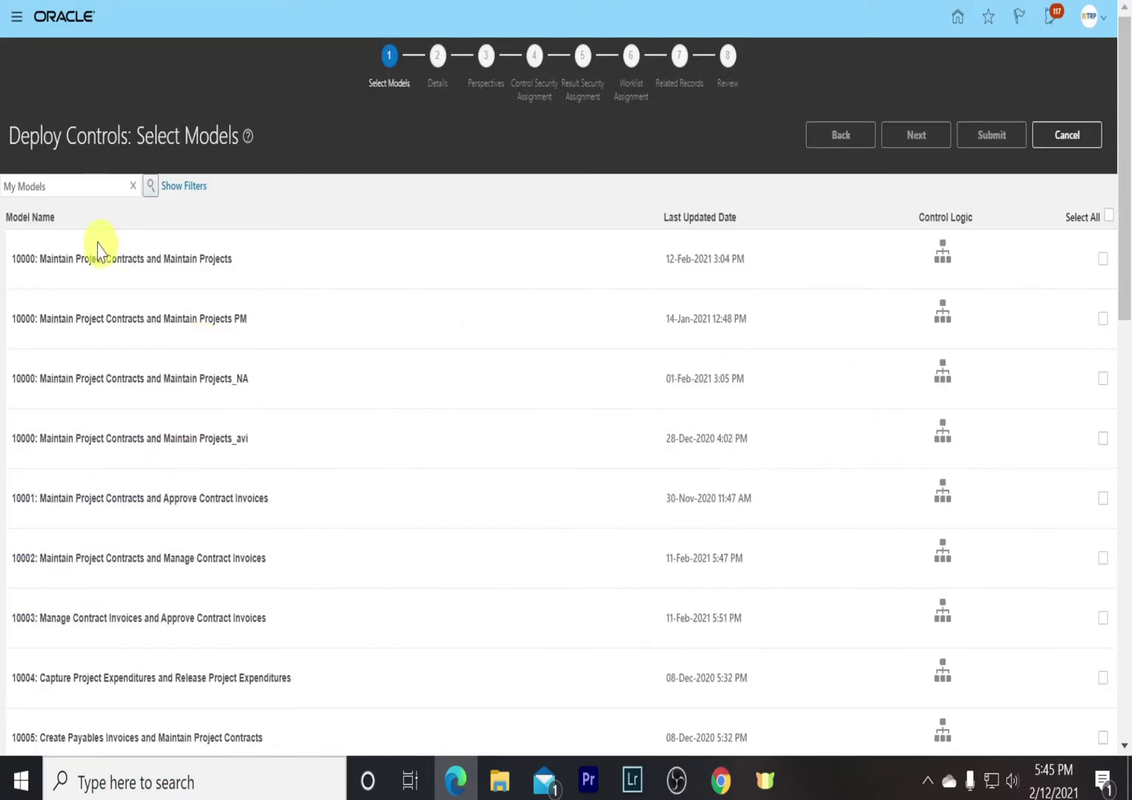
- Filter My Models by '_training', select model 7610: Post Journal Entry and Create Payments_Training, and continue
{"action": "left_click", "coordinate": [67, 182]}
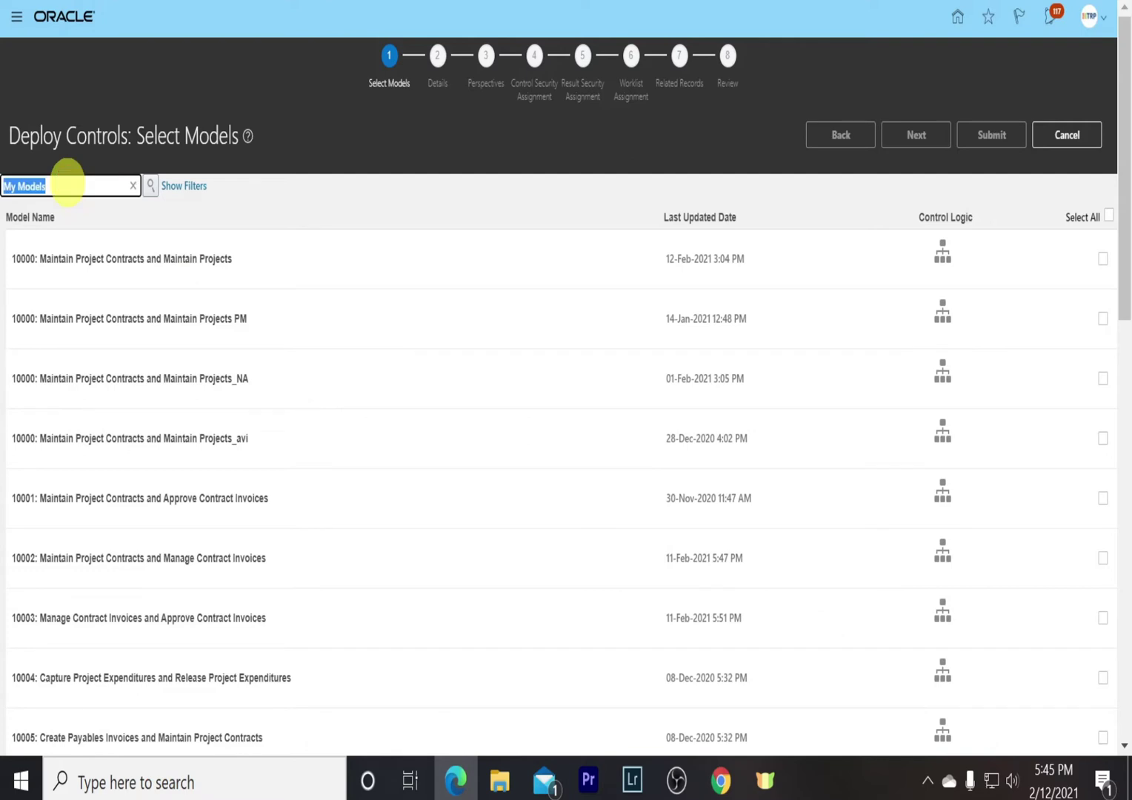
{"action": "key", "text": "BackSpace"}
{"action": "type", "text": "_train"}
{"action": "type", "text": "ing"}
{"action": "key", "text": "Return"}
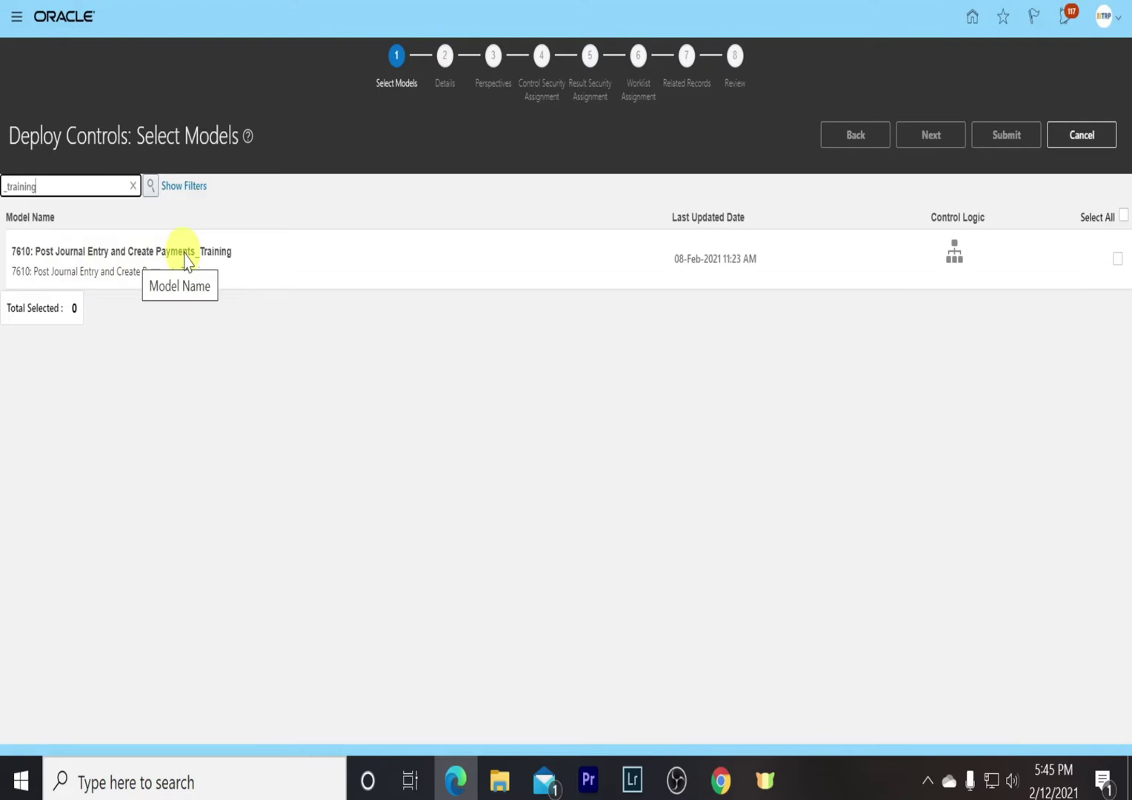
{"action": "left_click", "coordinate": [1117, 259]}
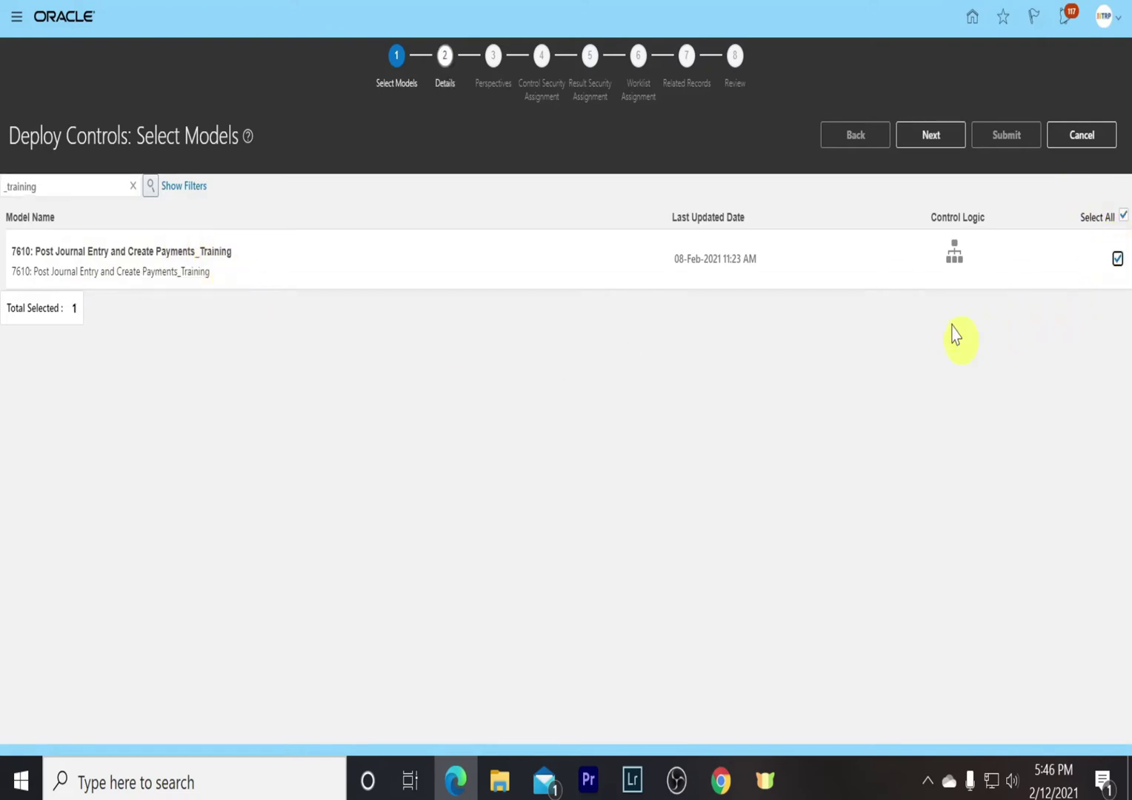
{"action": "left_click", "coordinate": [936, 136]}
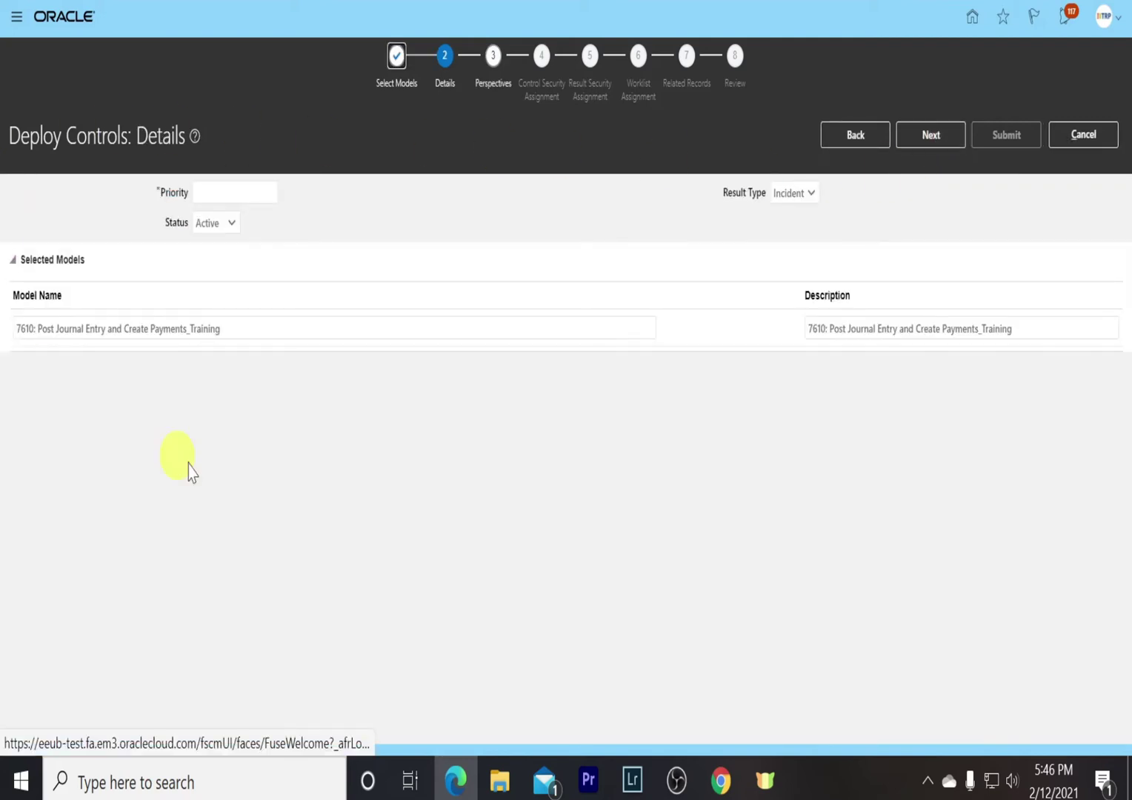
- Set the deployment priority to 1 and continue to the Perspectives step
{"action": "left_click", "coordinate": [227, 192]}
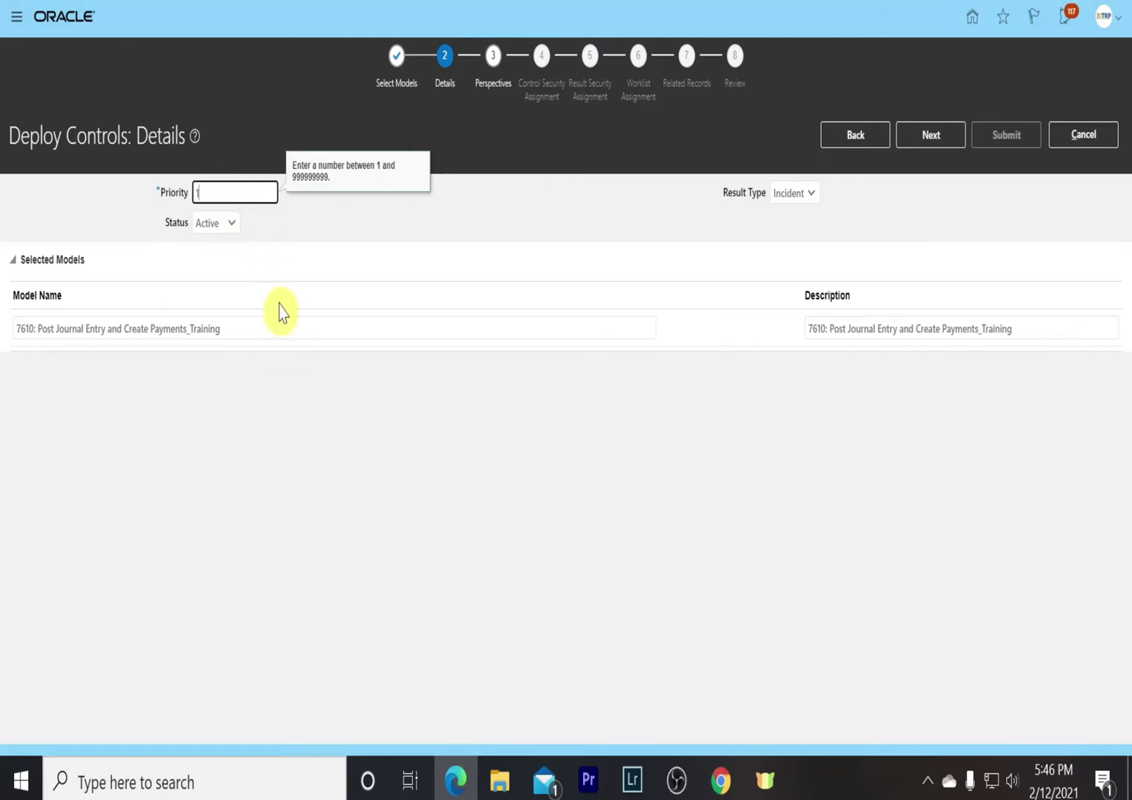
{"action": "left_click", "coordinate": [279, 223]}
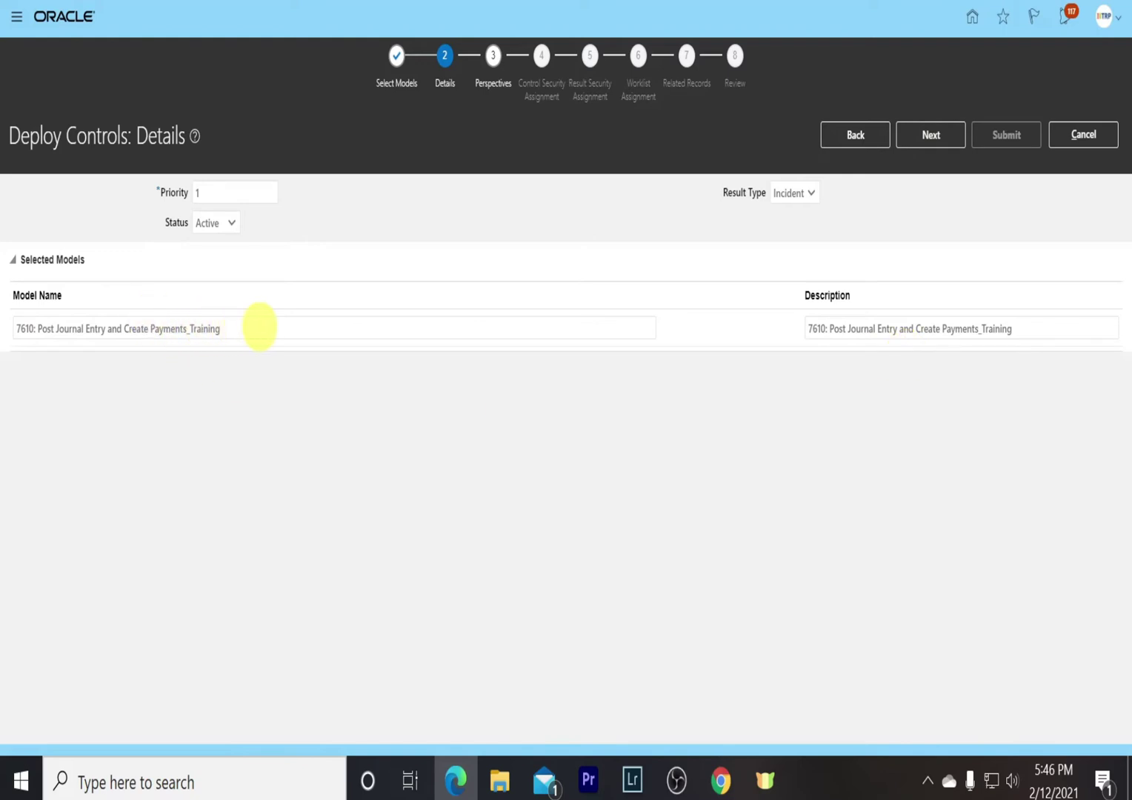
{"action": "left_click", "coordinate": [937, 135]}
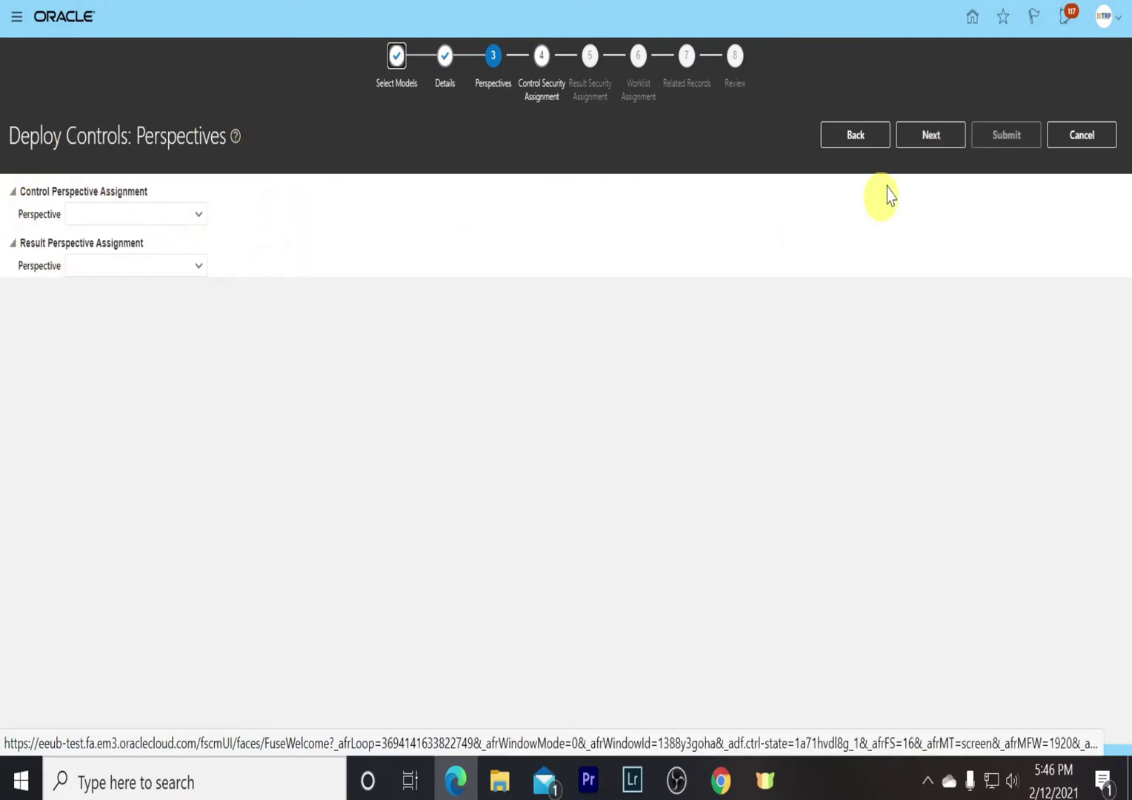
- Leave Perspectives and Control Security Assignment unchanged, moving on to Result Security Assignment
{"action": "left_click", "coordinate": [924, 136]}
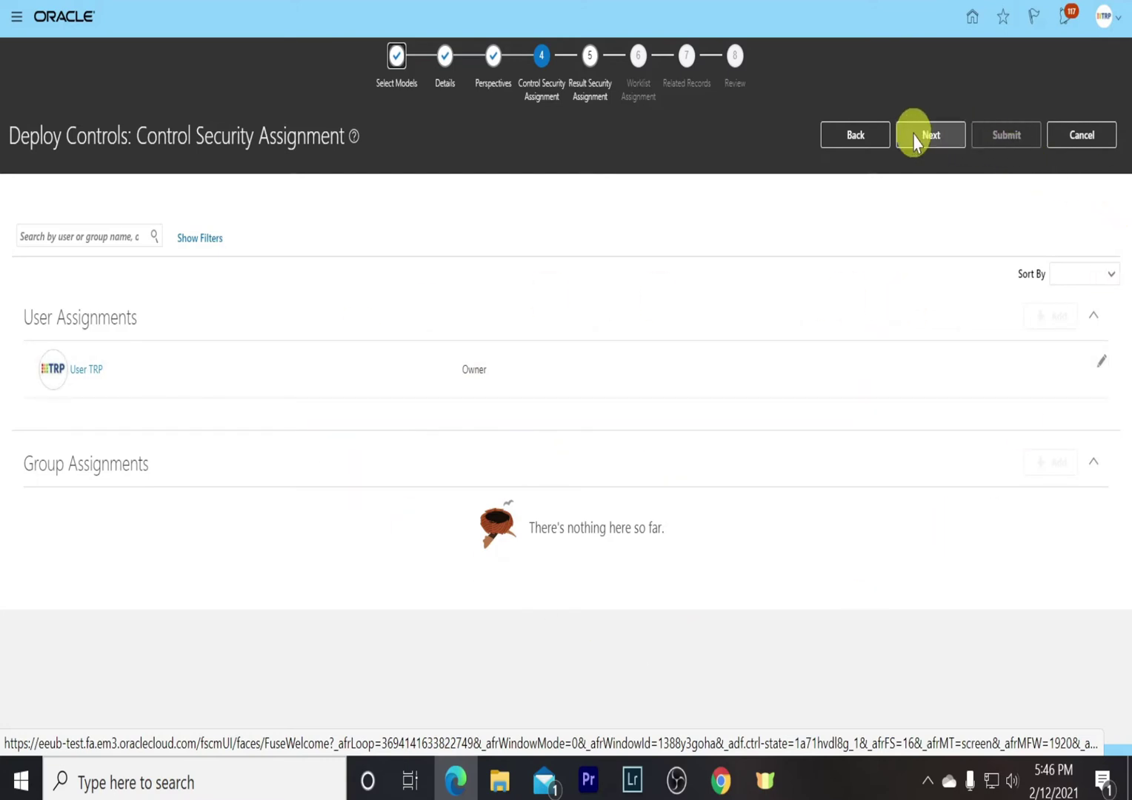
{"action": "left_click", "coordinate": [948, 129]}
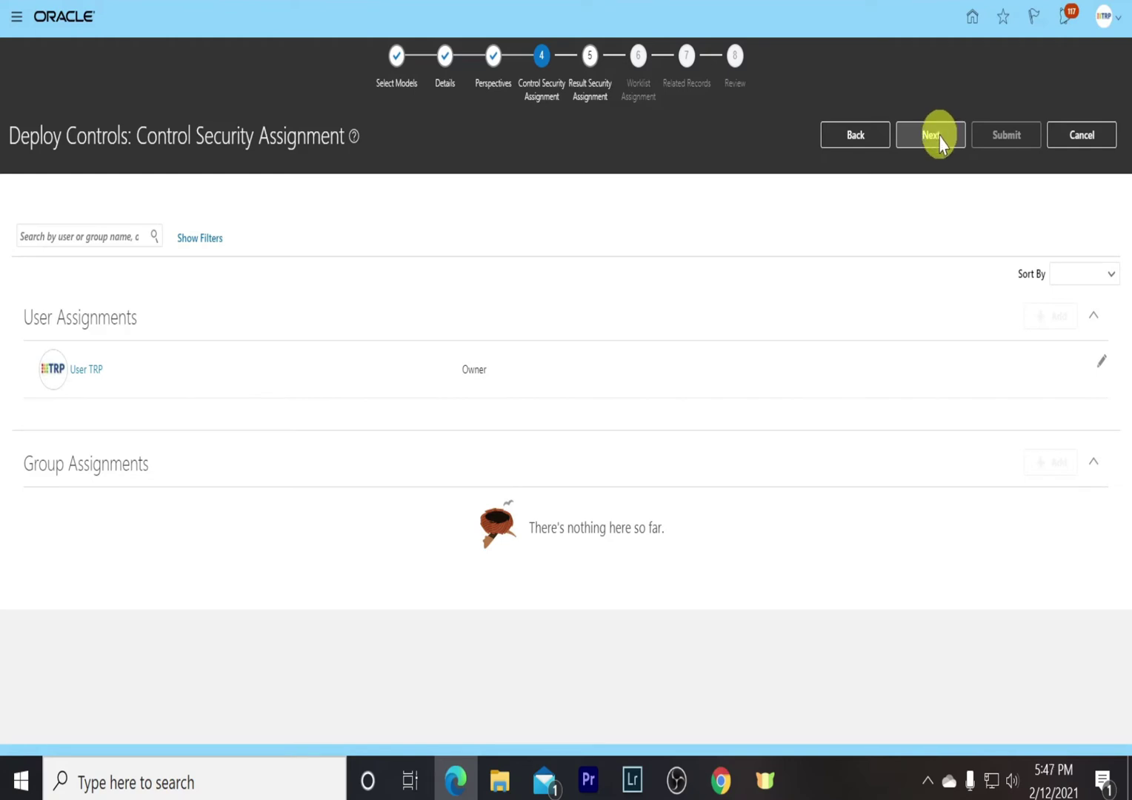
{"action": "left_click", "coordinate": [938, 137]}
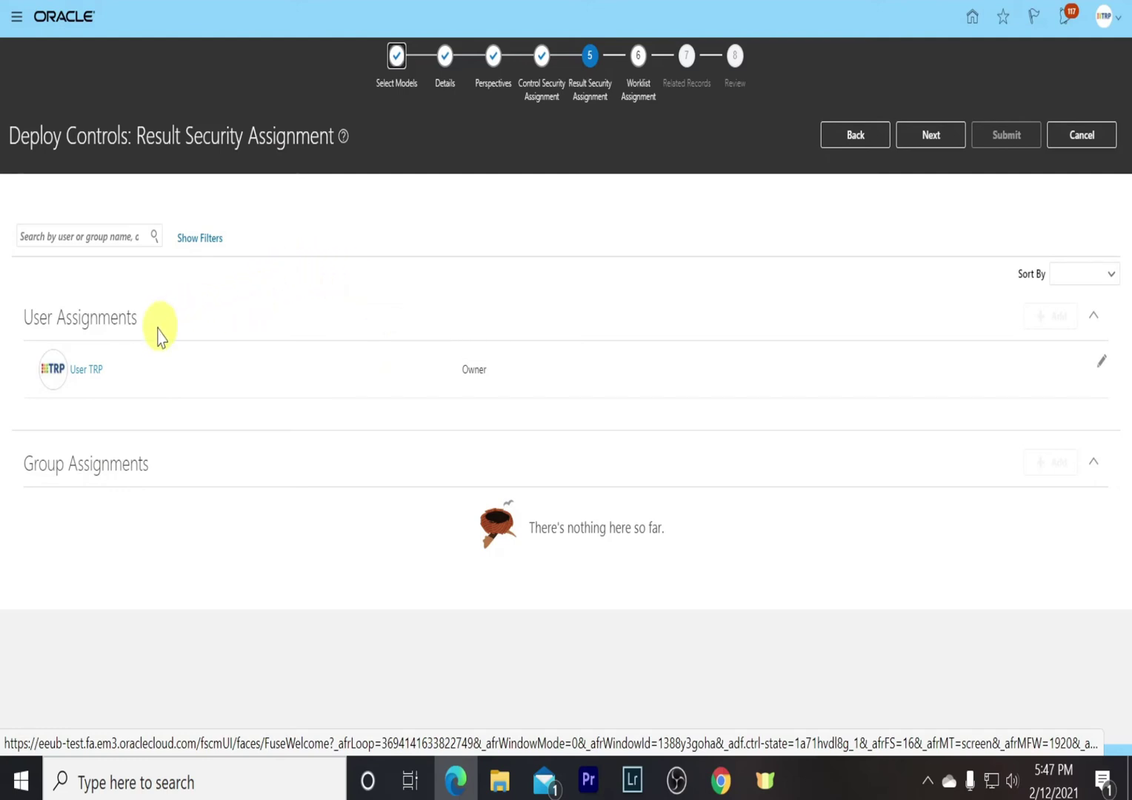
- Add a second user with Viewer result access, save it, and continue to Worklist Assignment
{"action": "left_click", "coordinate": [1059, 318]}
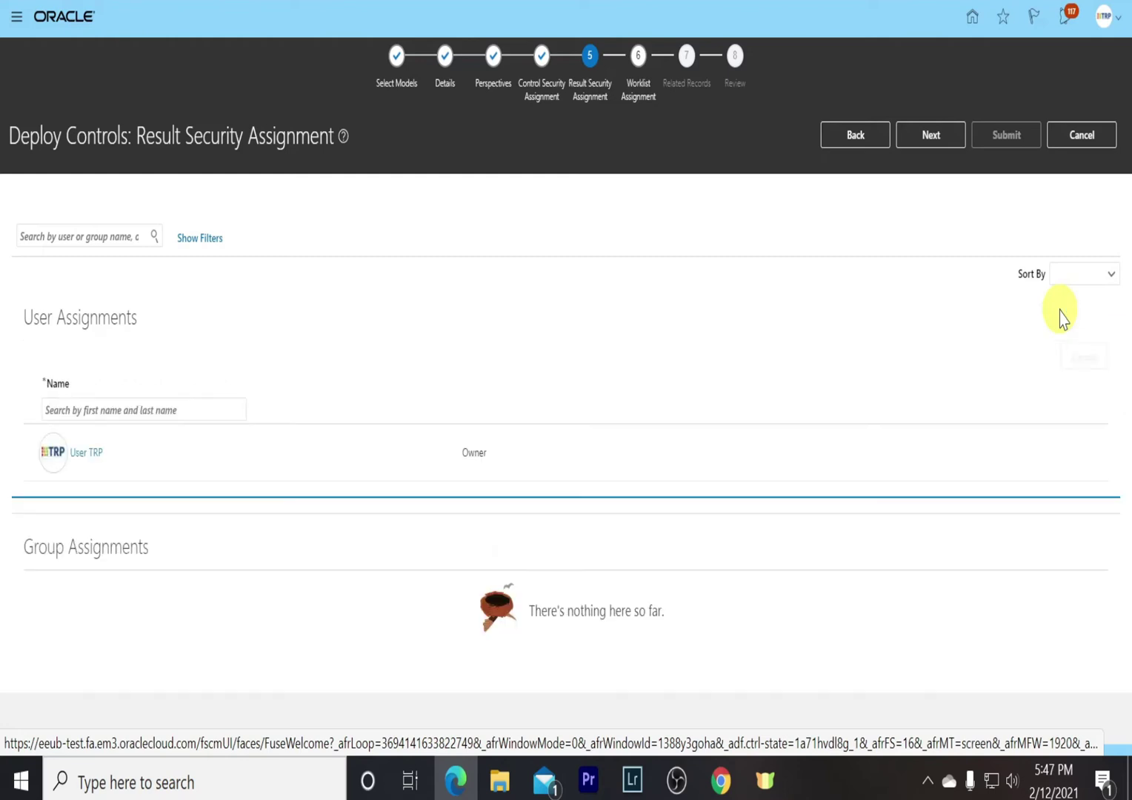
{"action": "left_click", "coordinate": [150, 408]}
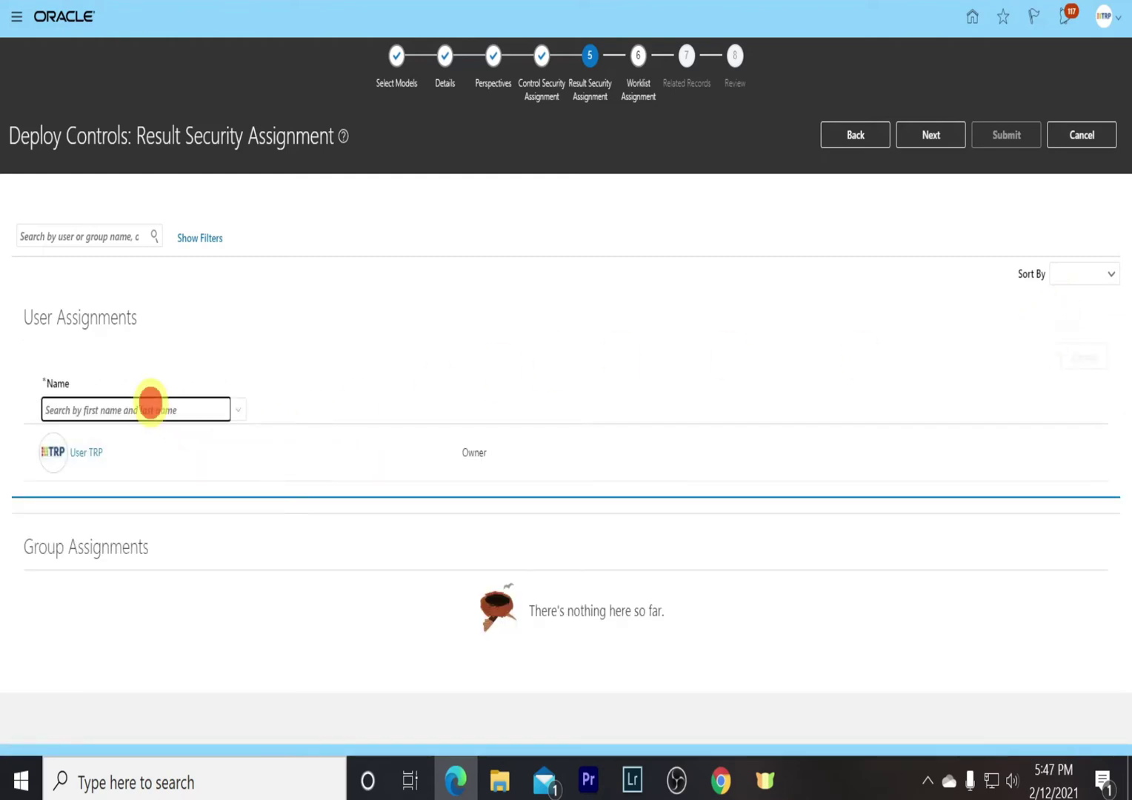
{"action": "type", "text": "Feras"}
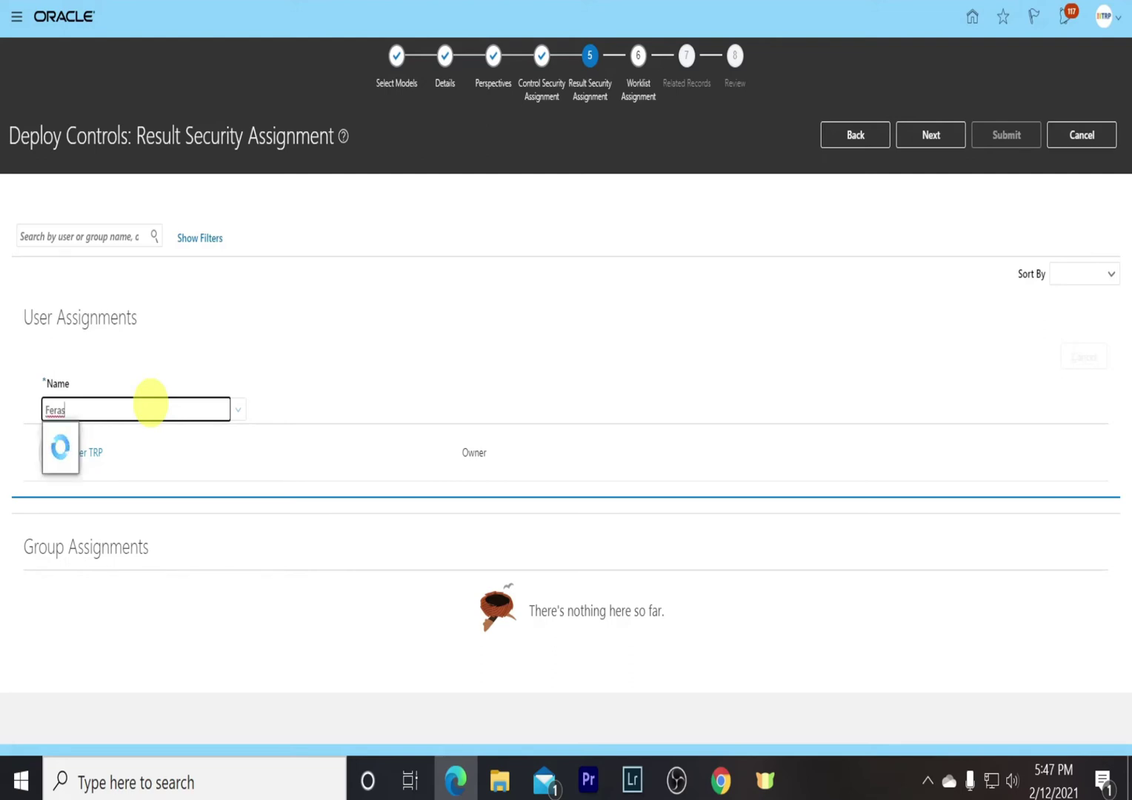
{"action": "left_click", "coordinate": [96, 435]}
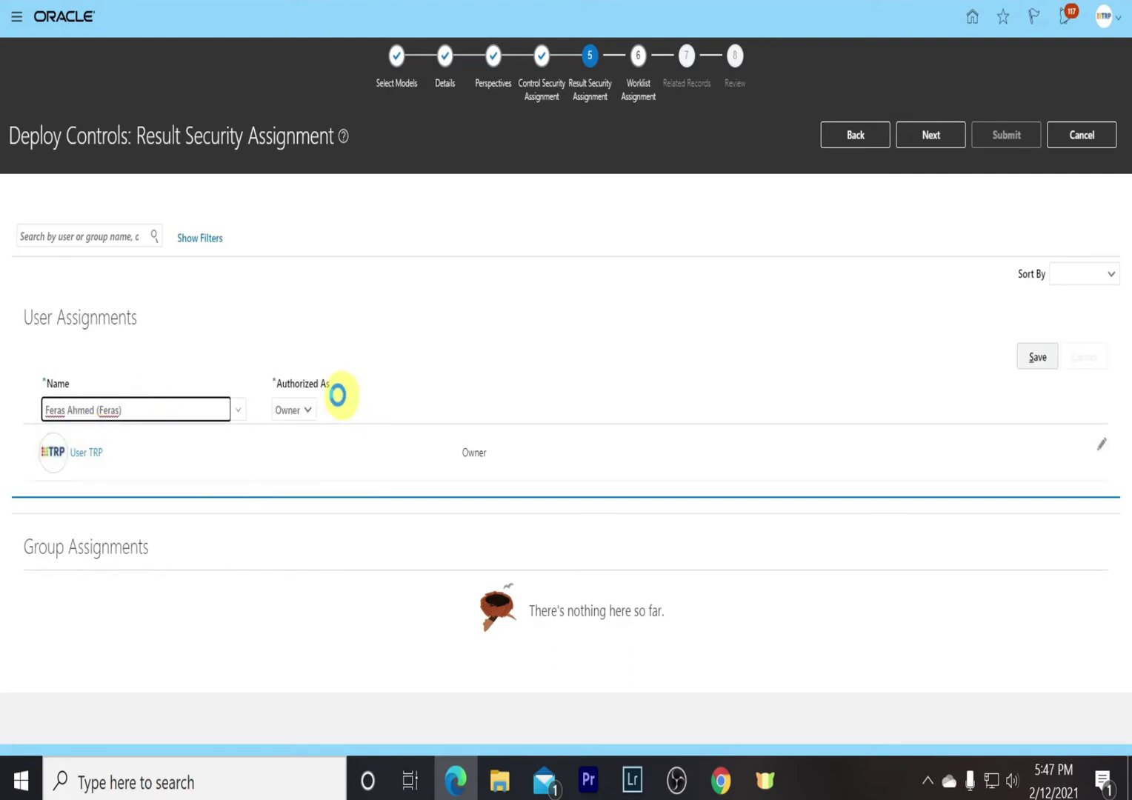
{"action": "left_click", "coordinate": [307, 413]}
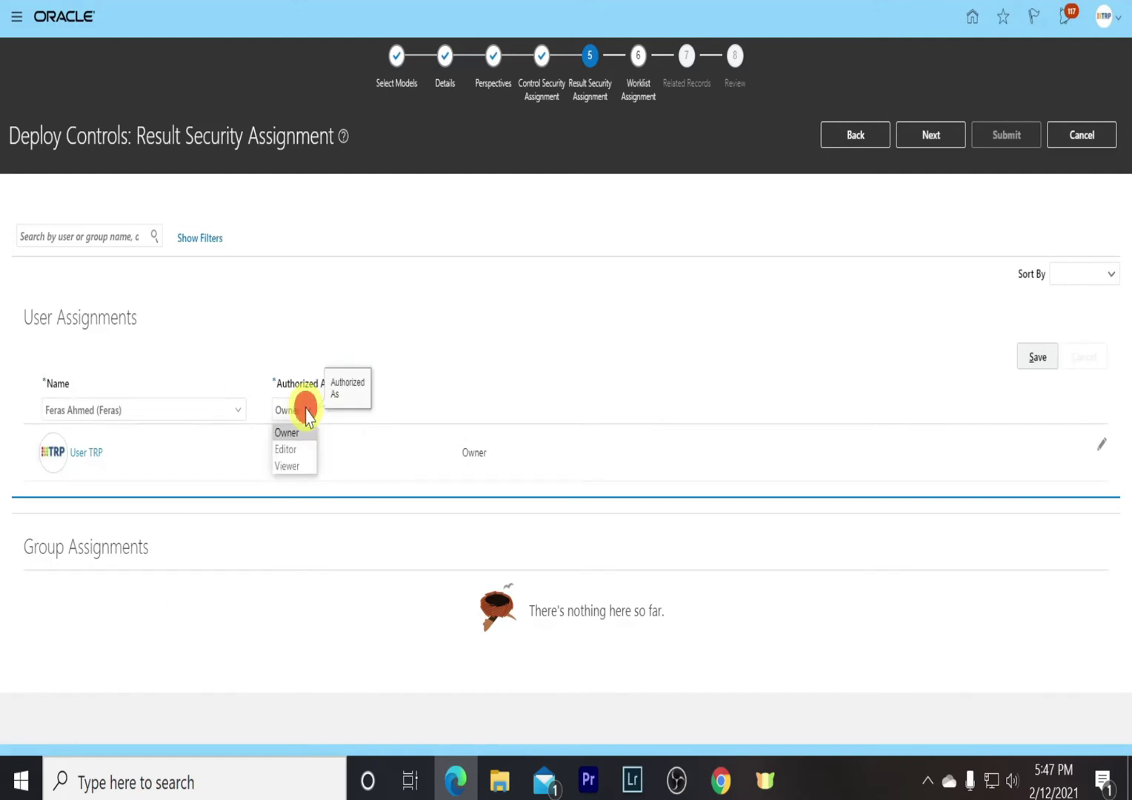
{"action": "left_click", "coordinate": [302, 467]}
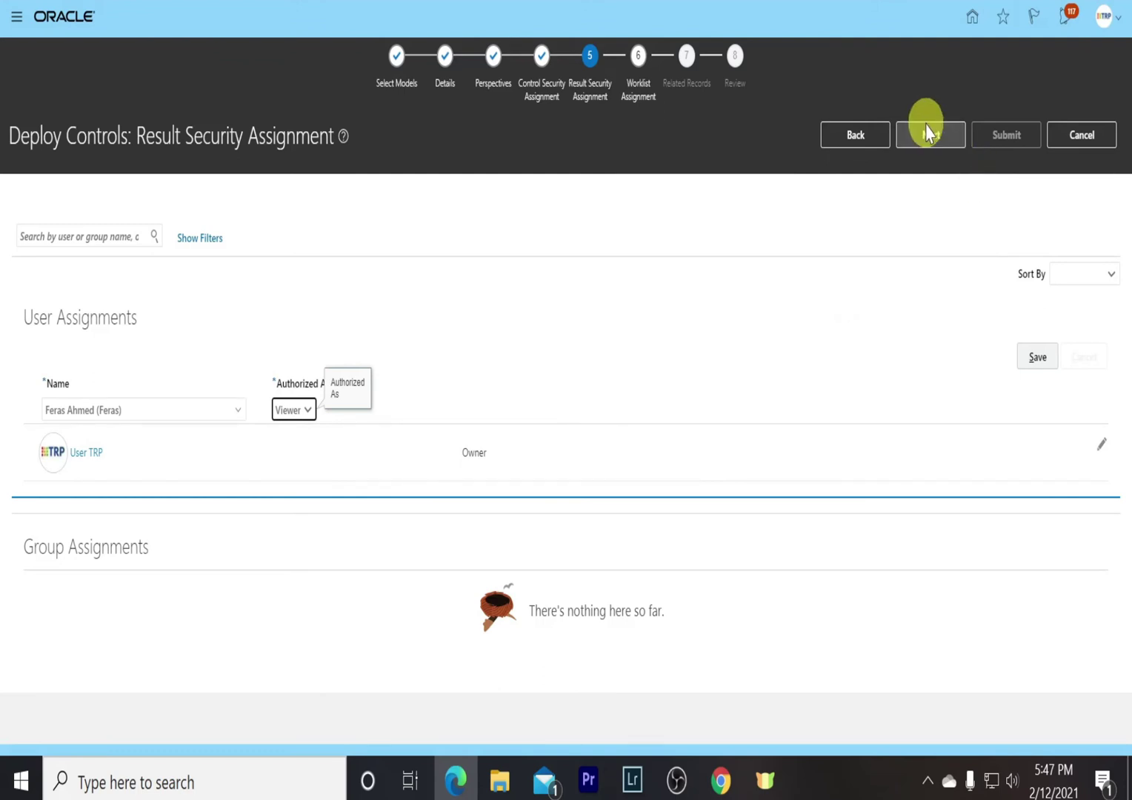
{"action": "left_click", "coordinate": [1038, 357]}
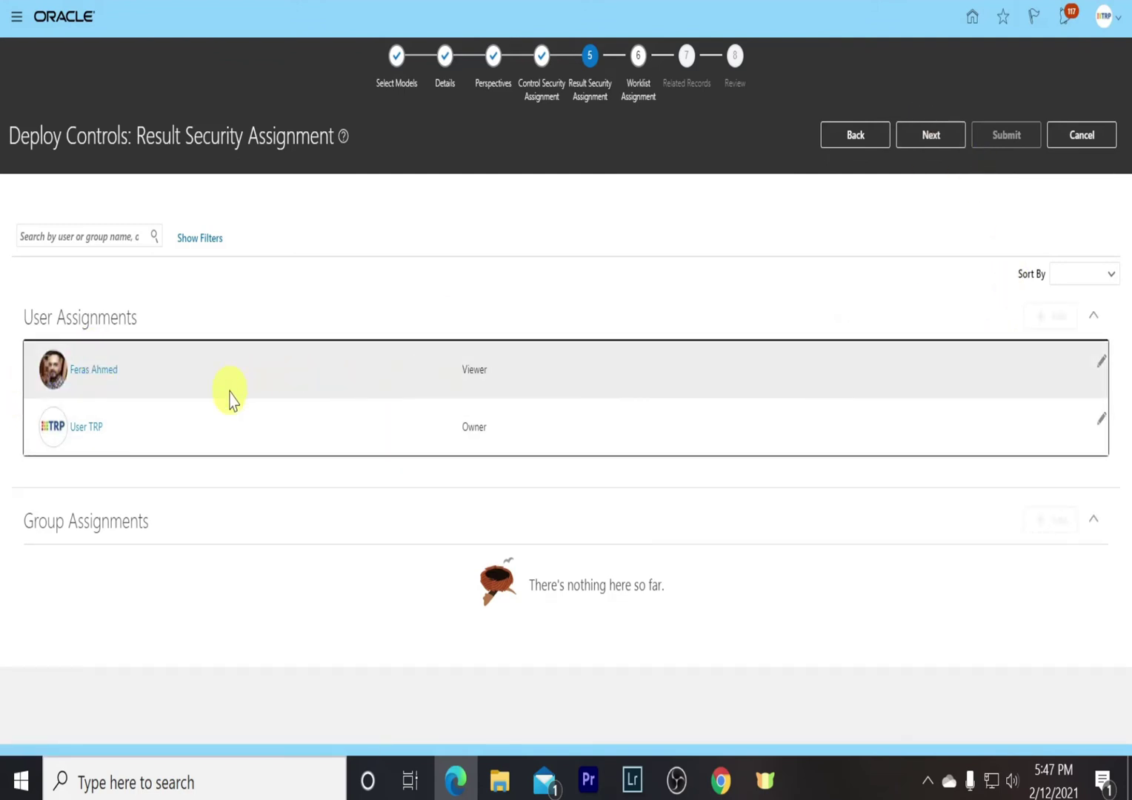
{"action": "left_click", "coordinate": [929, 135]}
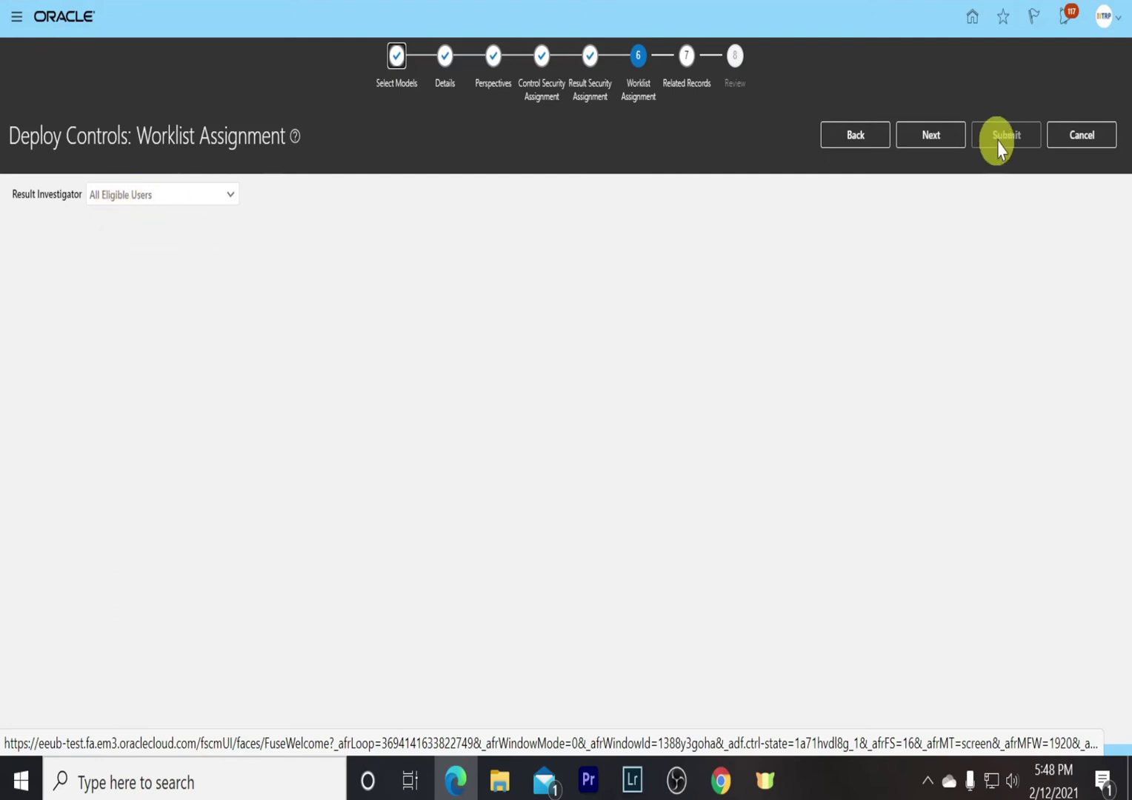
- Pass Worklist Assignment and Related Records unchanged, leaving the Risk type as is, to reach Review
{"action": "left_click", "coordinate": [943, 136]}
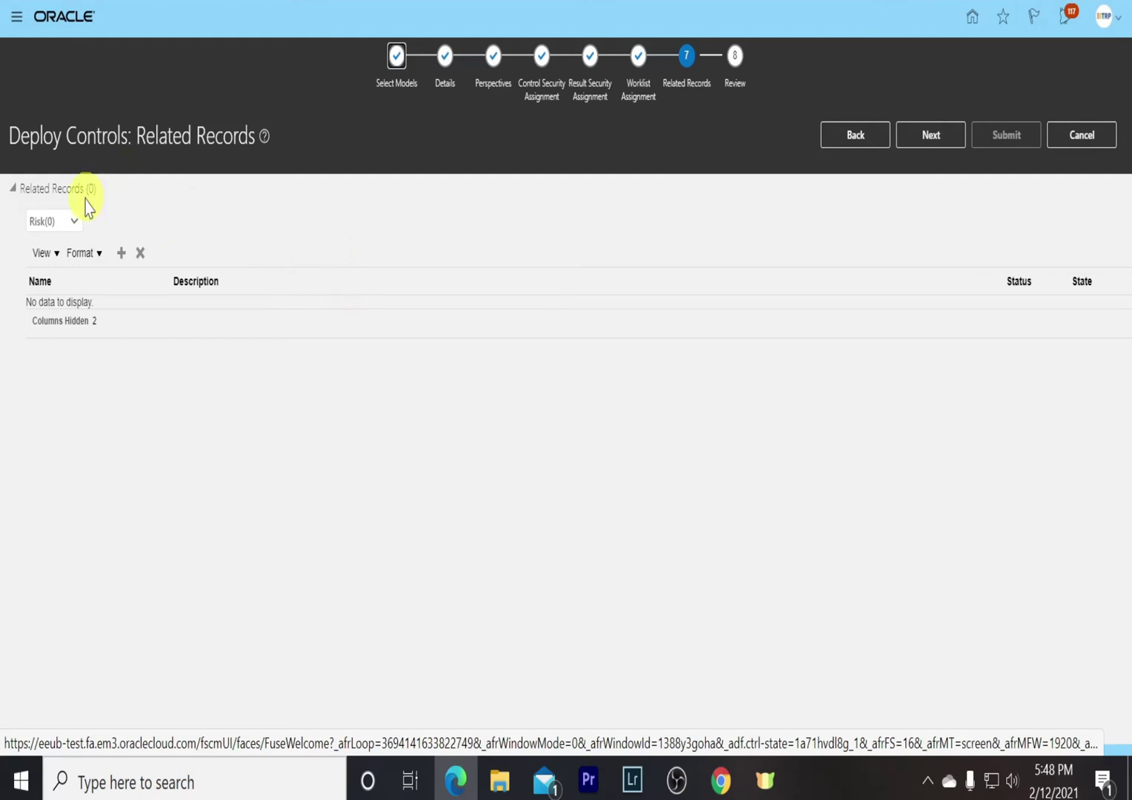
{"action": "left_click", "coordinate": [75, 223]}
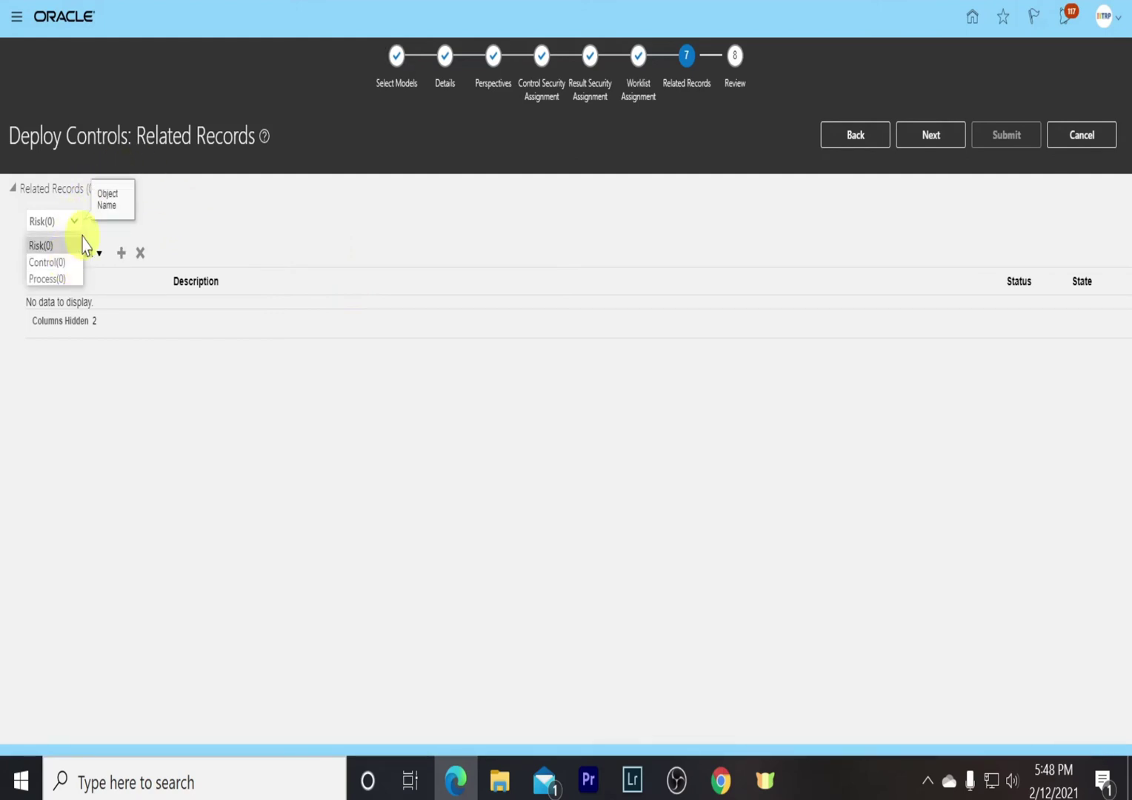
{"action": "left_click", "coordinate": [76, 221]}
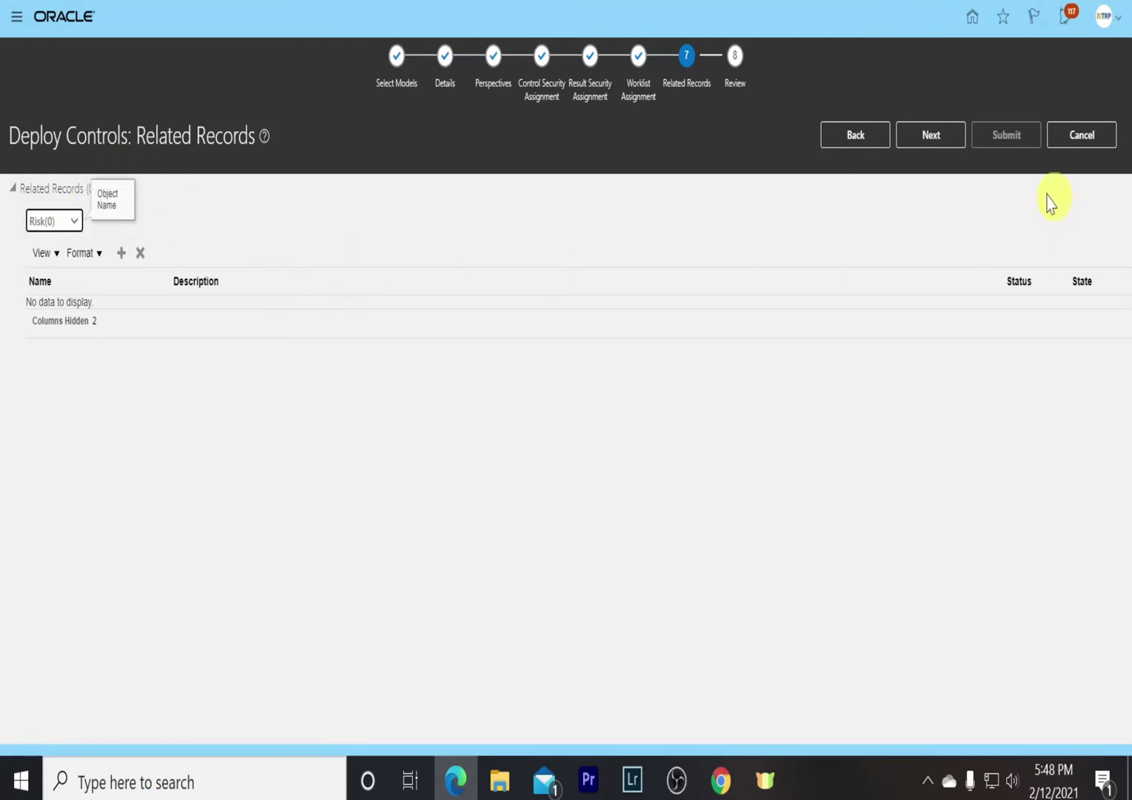
{"action": "left_click", "coordinate": [932, 136]}
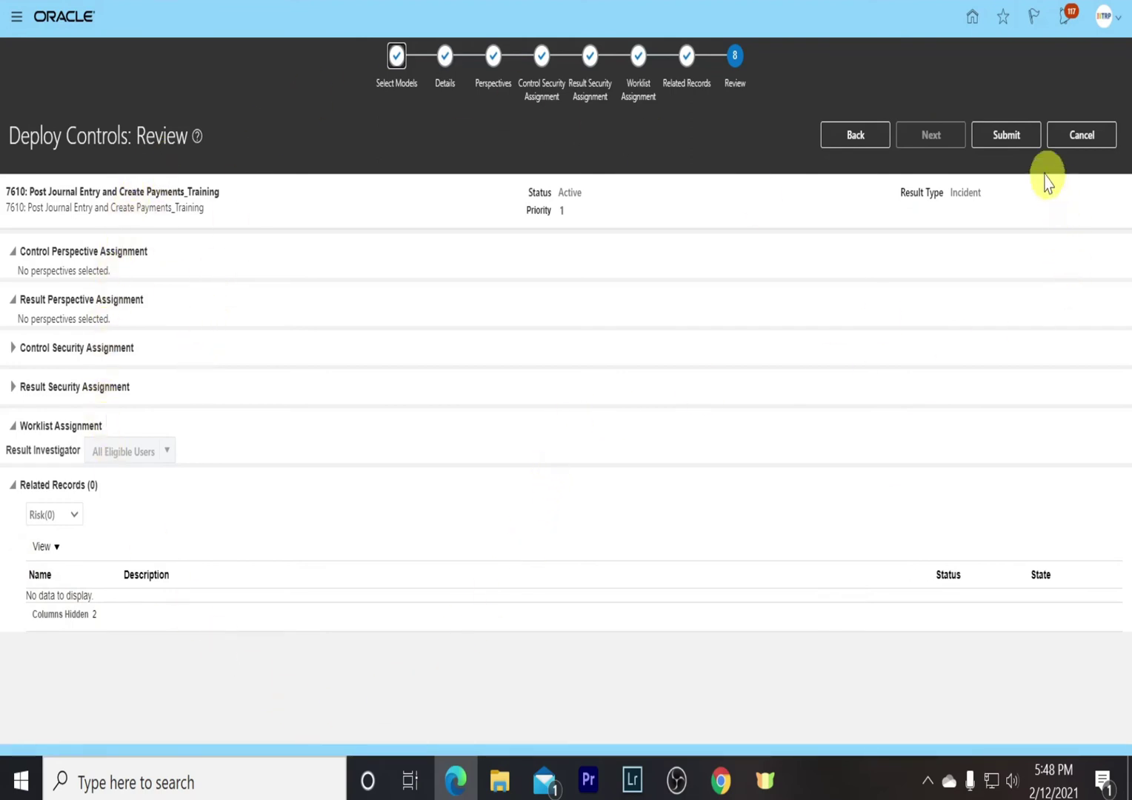
- Submit the deployment, check Monitor Jobs showing job 221710 Completed, and return to Controls
{"action": "left_click", "coordinate": [1012, 137]}
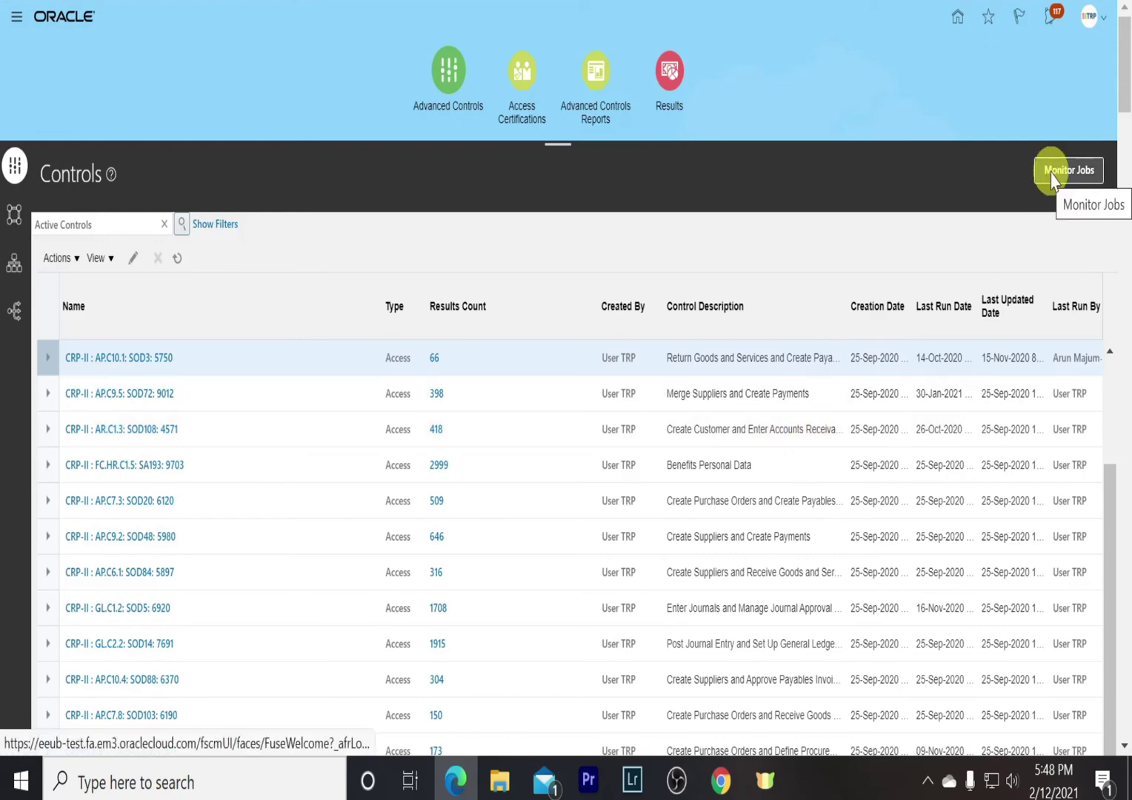
{"action": "left_click", "coordinate": [1052, 175]}
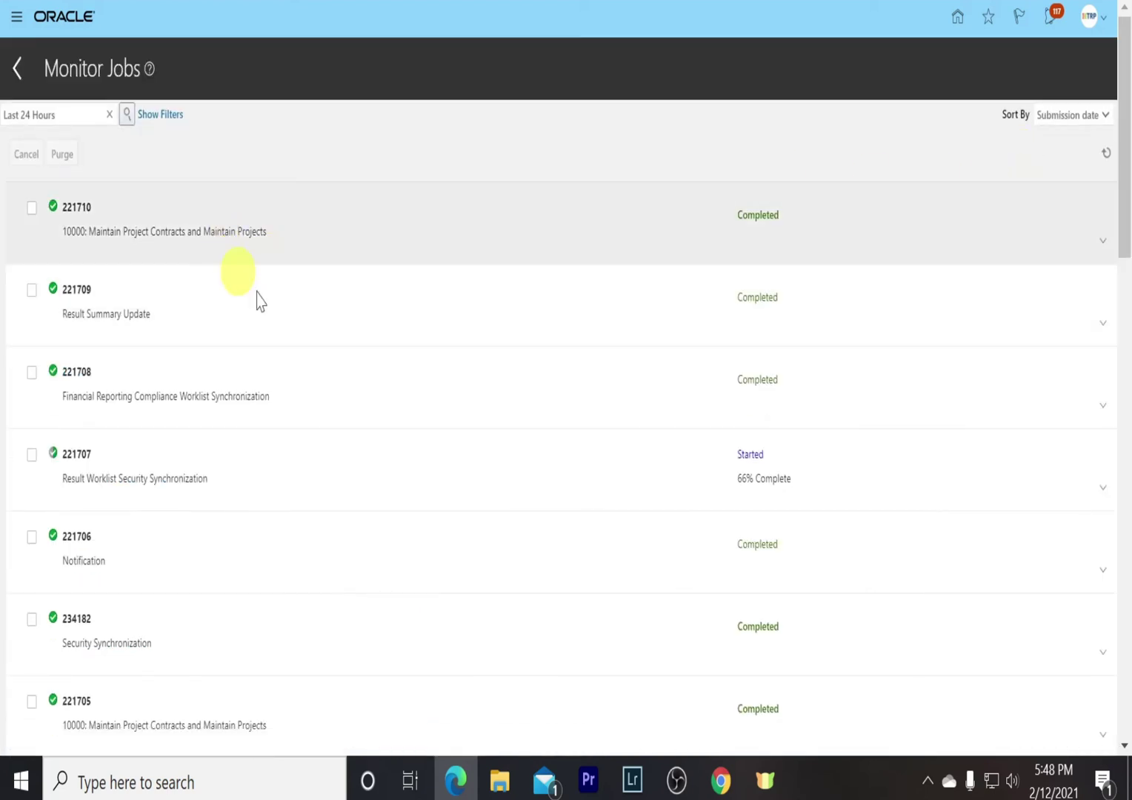
{"action": "left_click", "coordinate": [16, 65]}
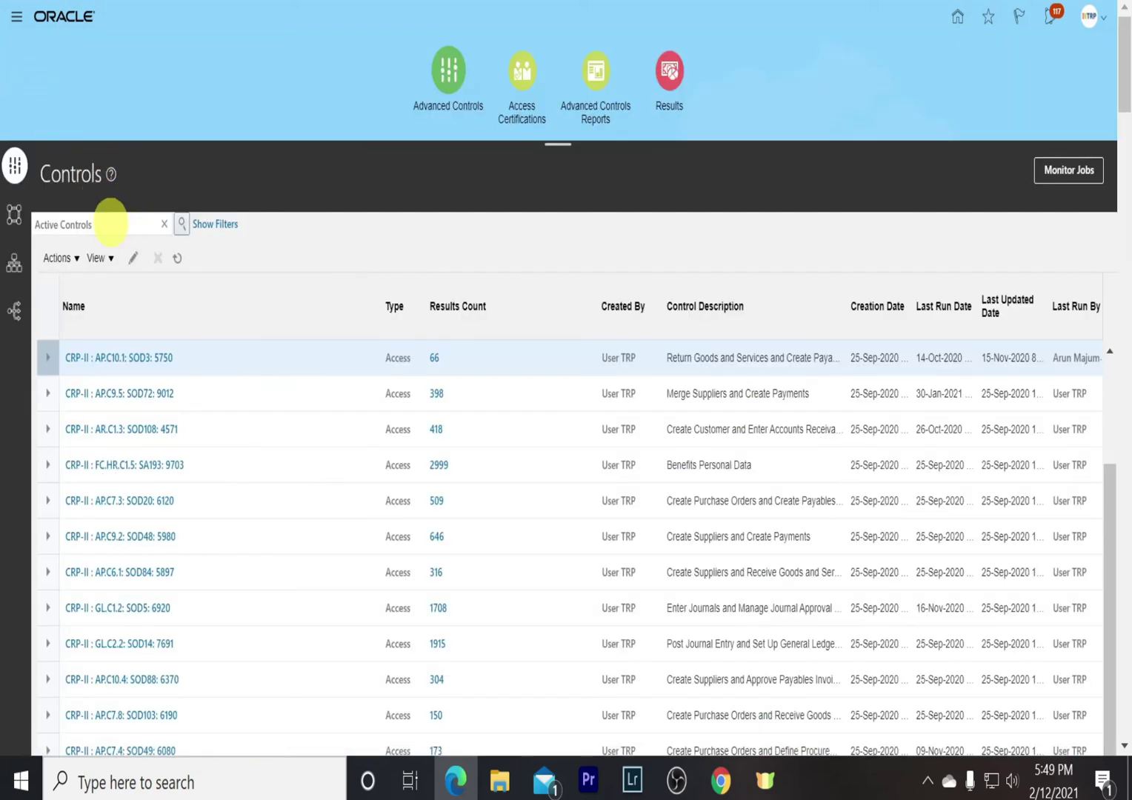
- Filter the Controls list by searching for _training controls
{"action": "triple_click", "coordinate": [100, 224]}
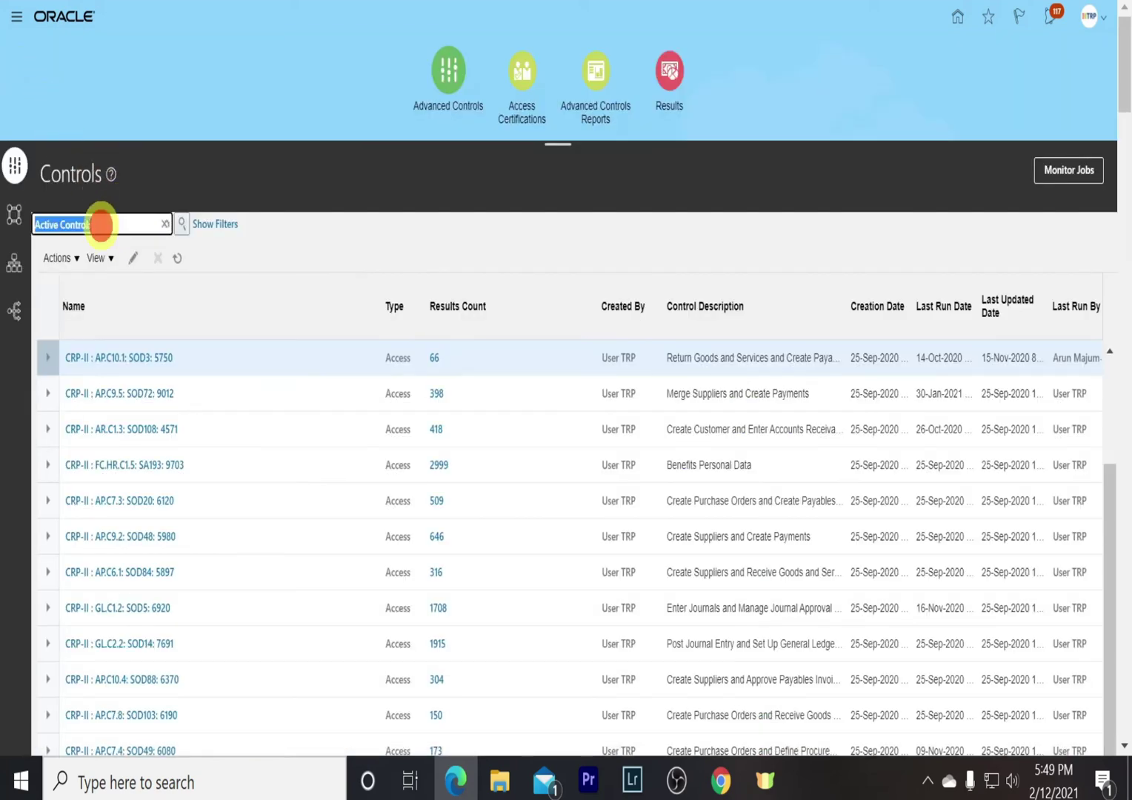
{"action": "key", "text": "BackSpace"}
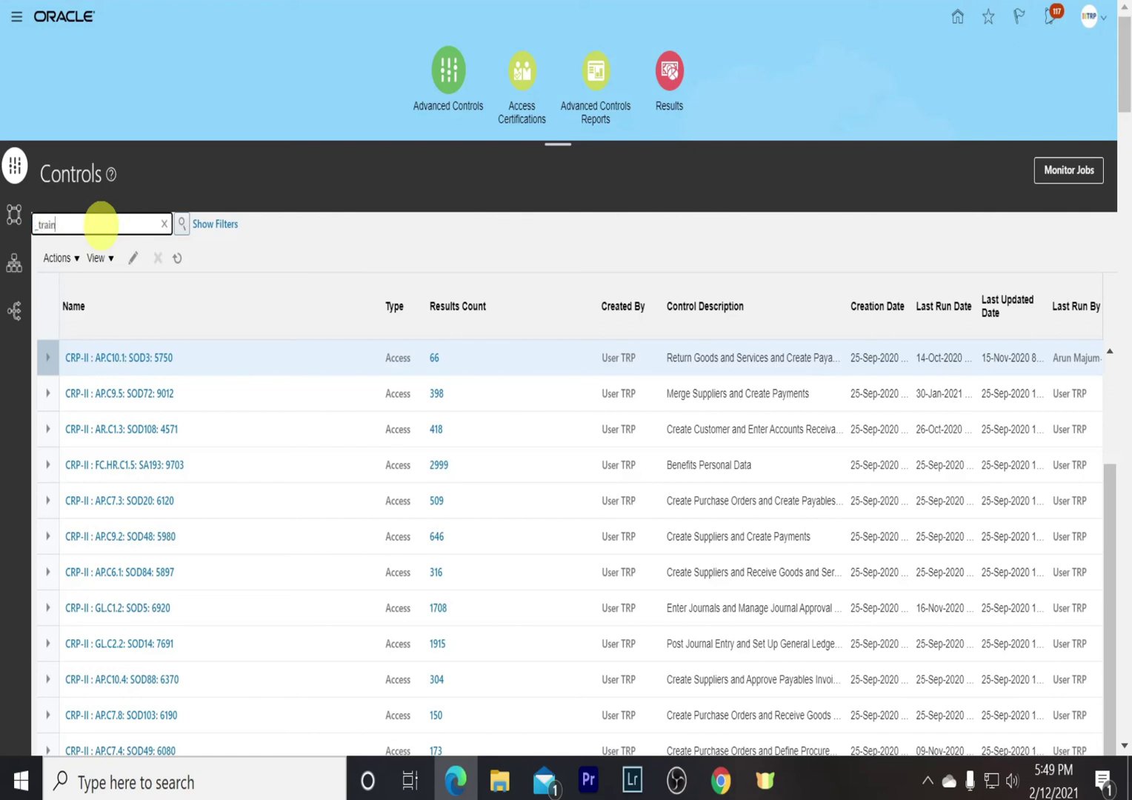
{"action": "key", "text": "Return"}
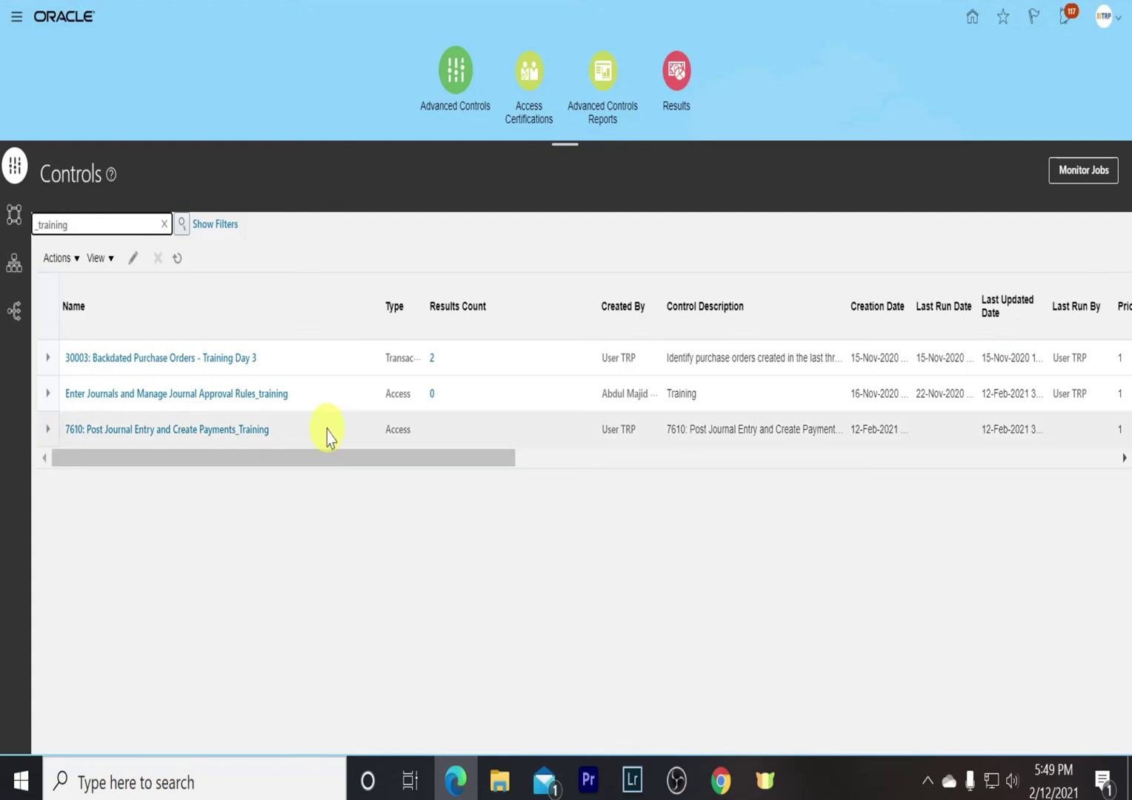
- Run the 7610 Post Journal Entry and Create Payments_Training control, submitting job 221711
{"action": "left_click", "coordinate": [328, 434]}
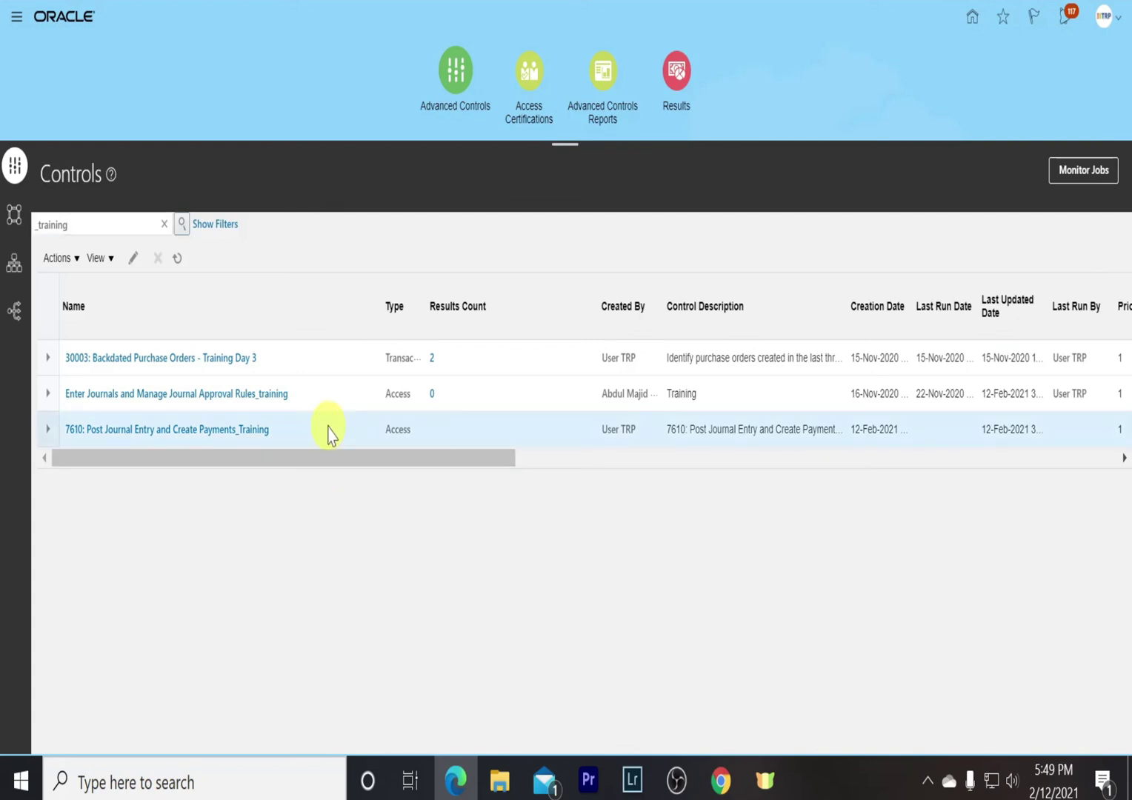
{"action": "left_click", "coordinate": [80, 259]}
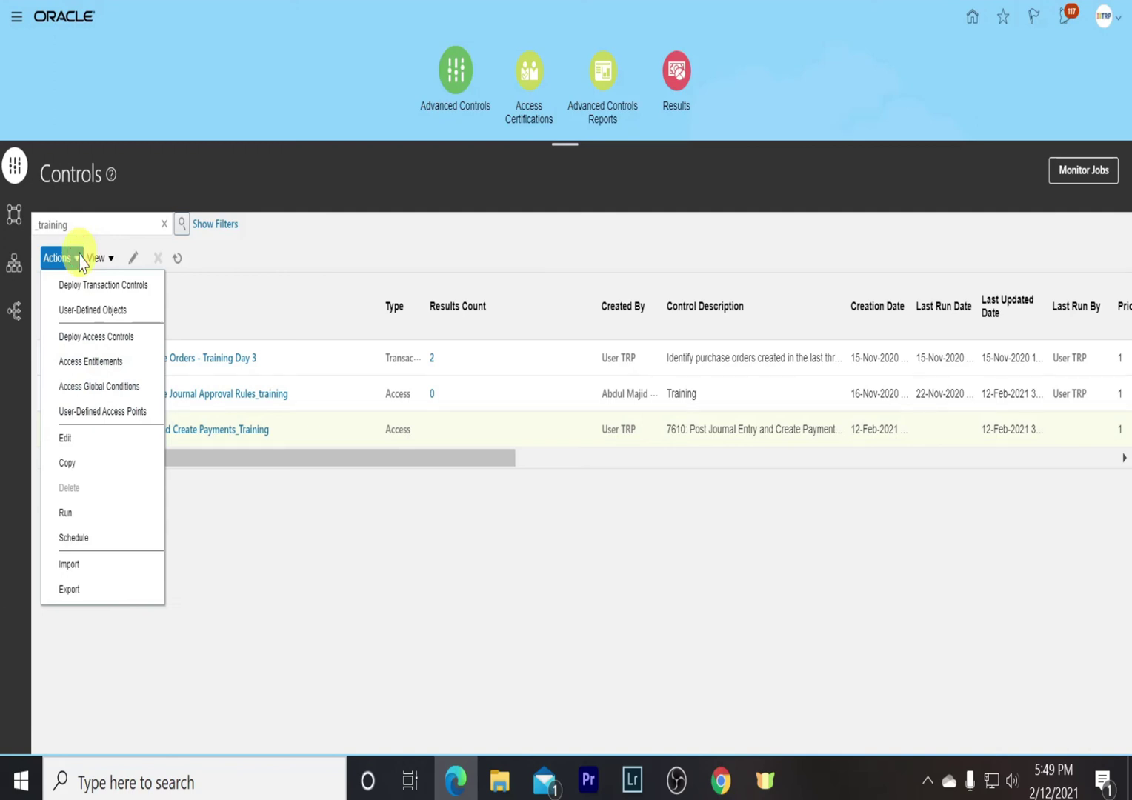
{"action": "left_click", "coordinate": [68, 511]}
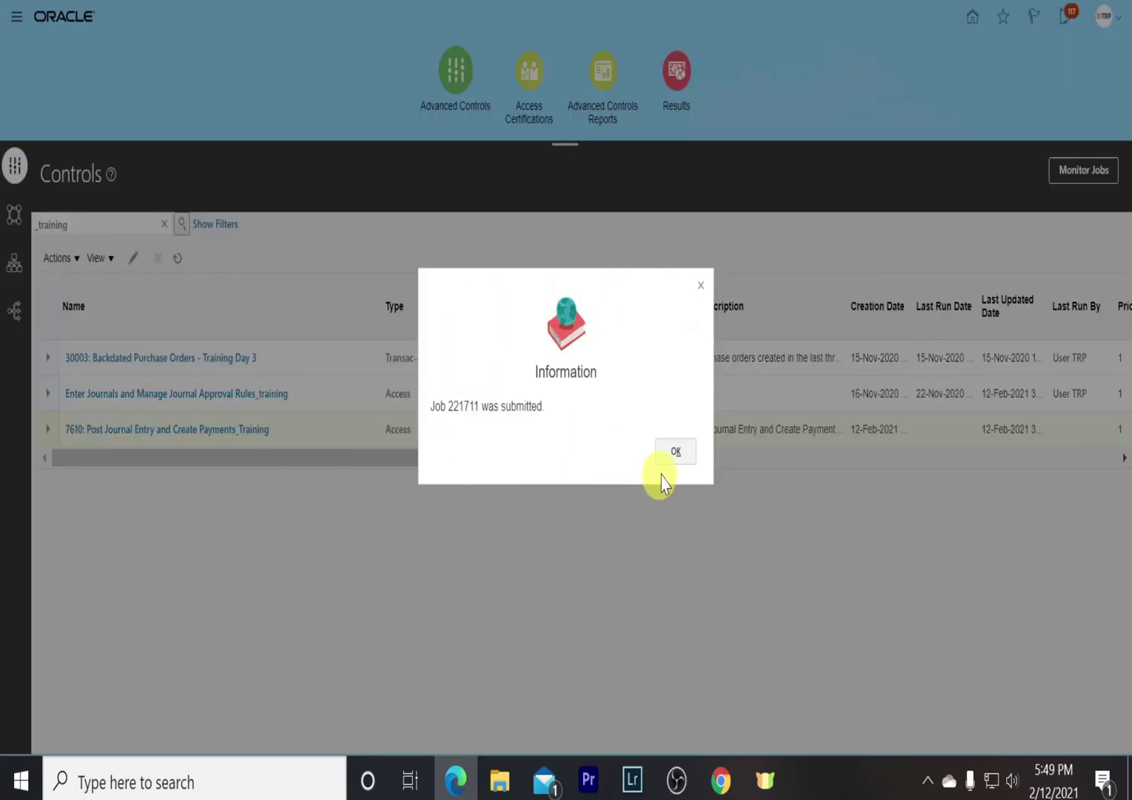
{"action": "left_click", "coordinate": [681, 454]}
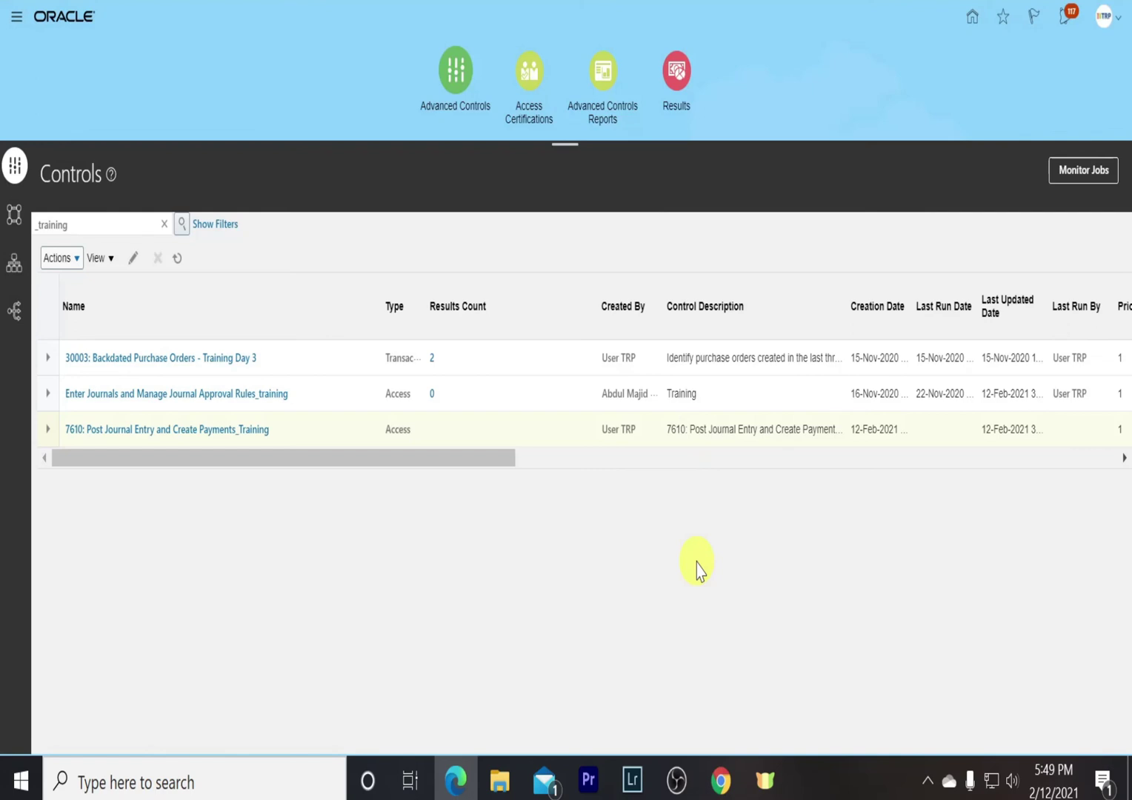